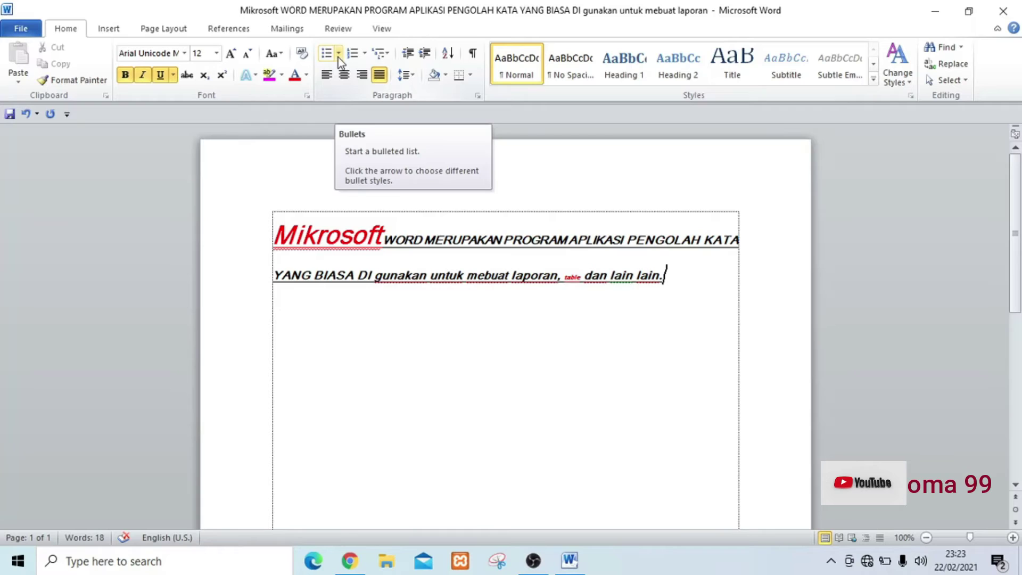
Add the line "Berikut ini adalah contoh bullets" below the opening paragraph
key("Return")
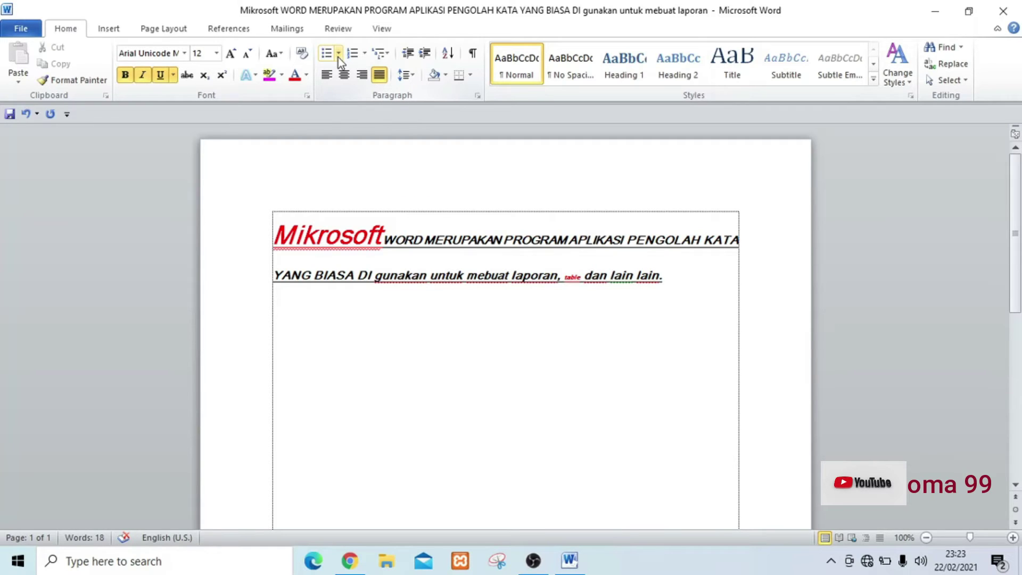
type("berikut")
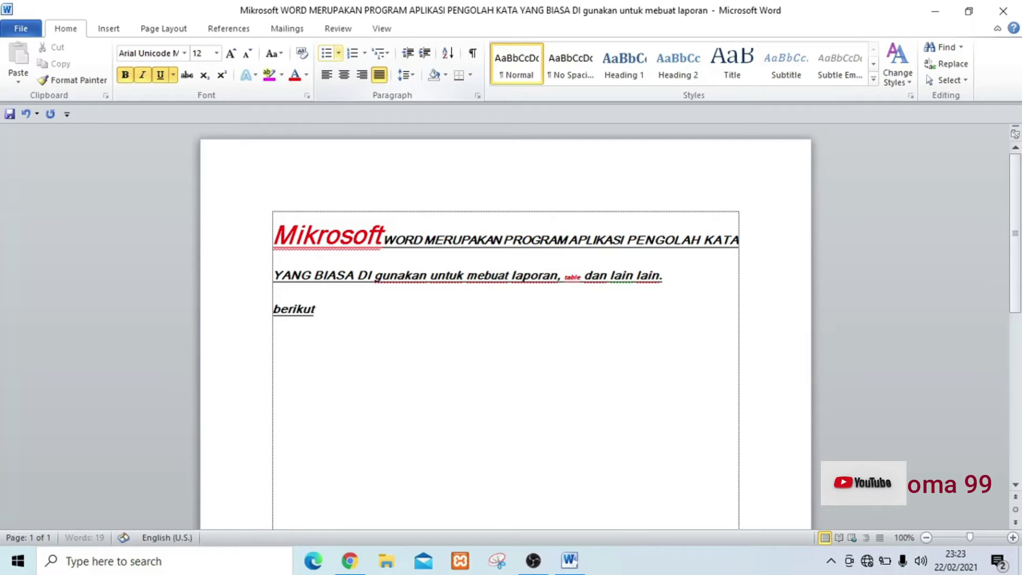
type(" ini ad")
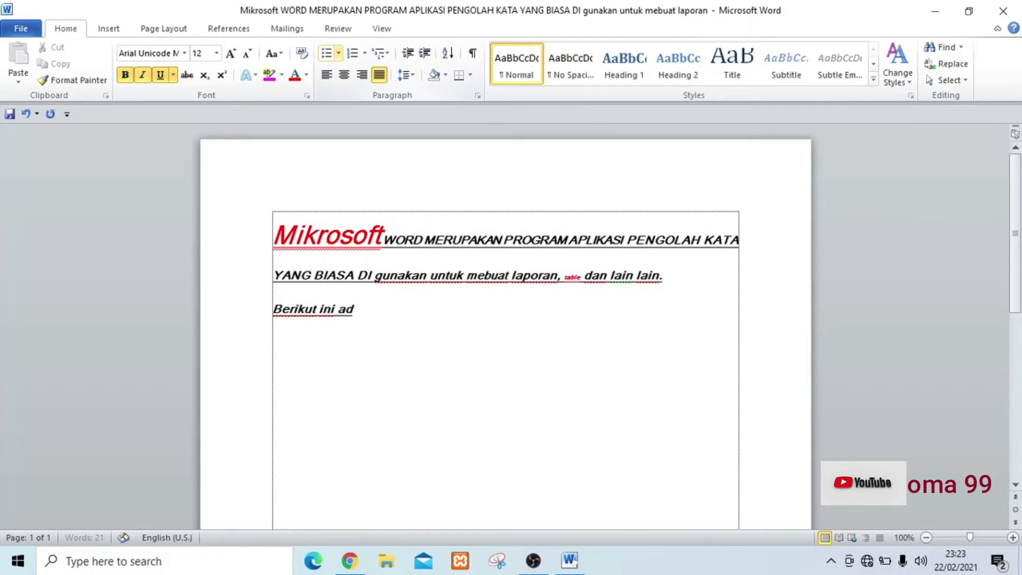
type("alah contoh ")
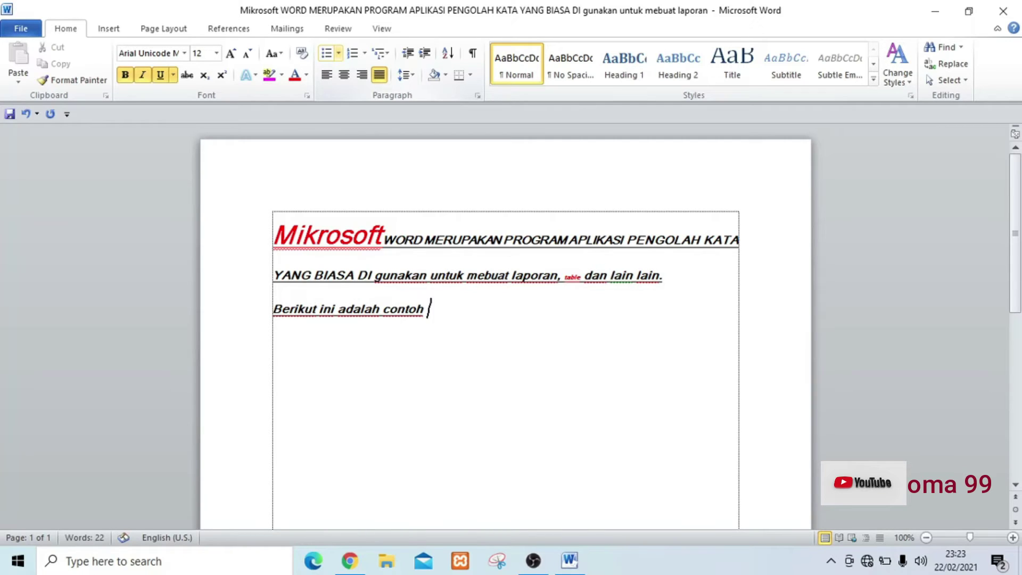
type("bullets")
key("Return")
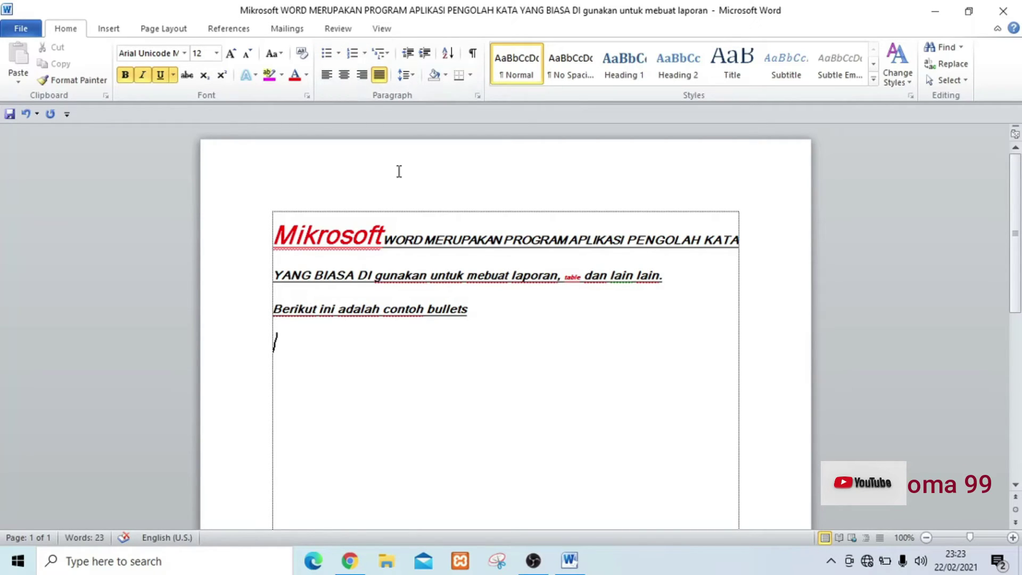
Enter "Pertama", "Kedua" and "Ketiga" on separate lines below the bullets heading
type("pertama")
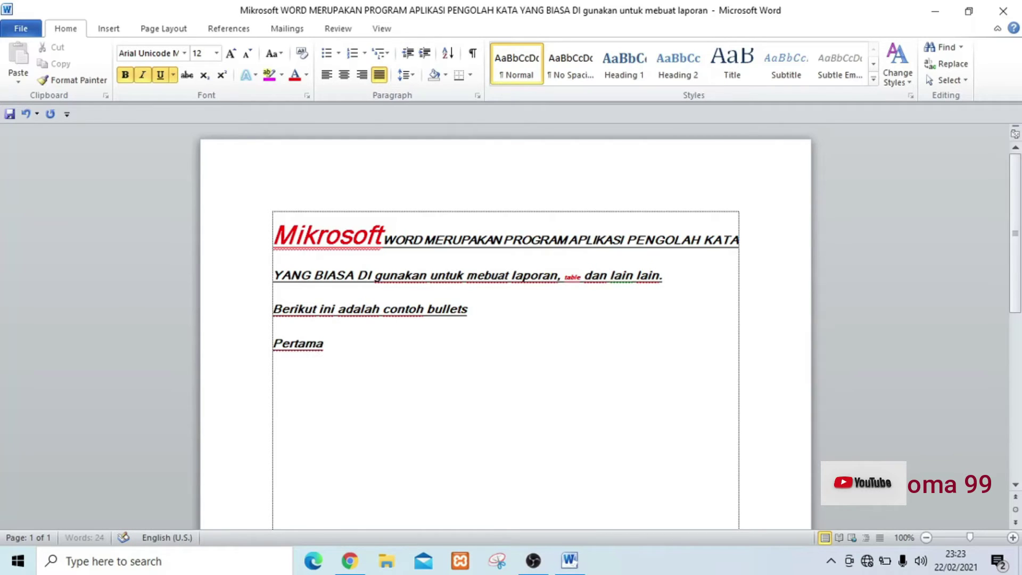
key("Return")
type("kedua")
key("Return")
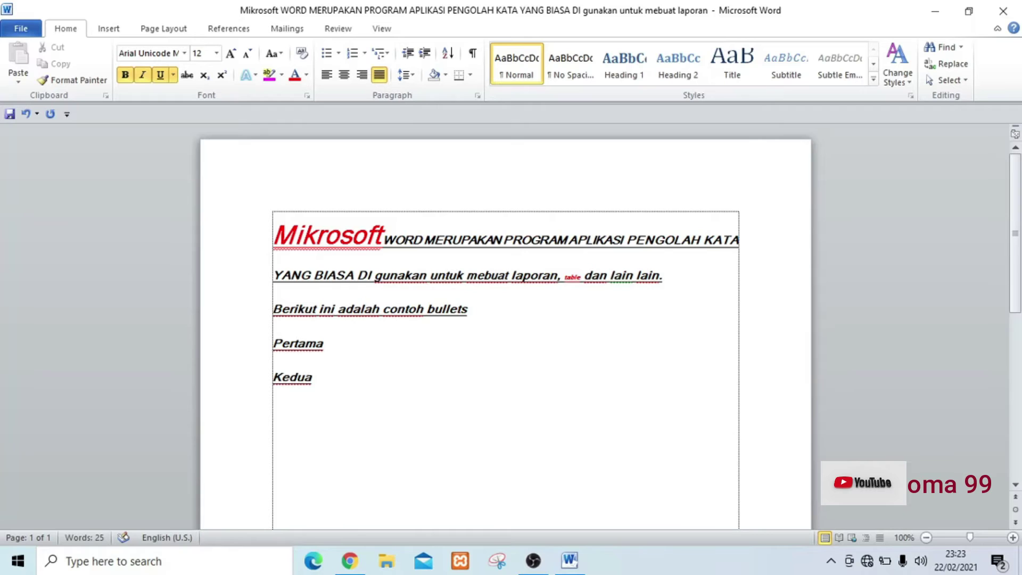
type("ketiga")
key("Return")
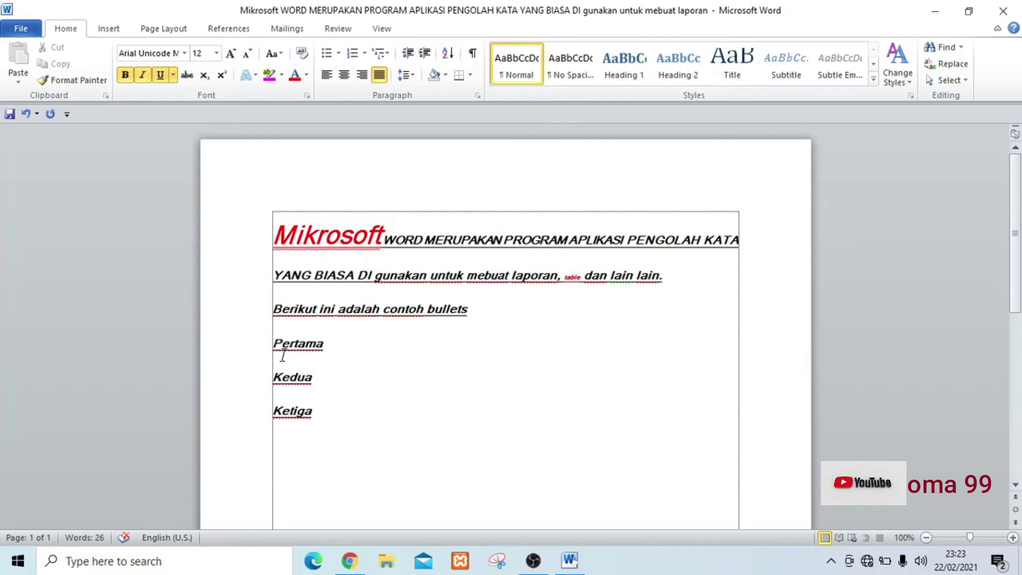
left_click(244, 354)
left_click_drag(246, 381, 19, 505)
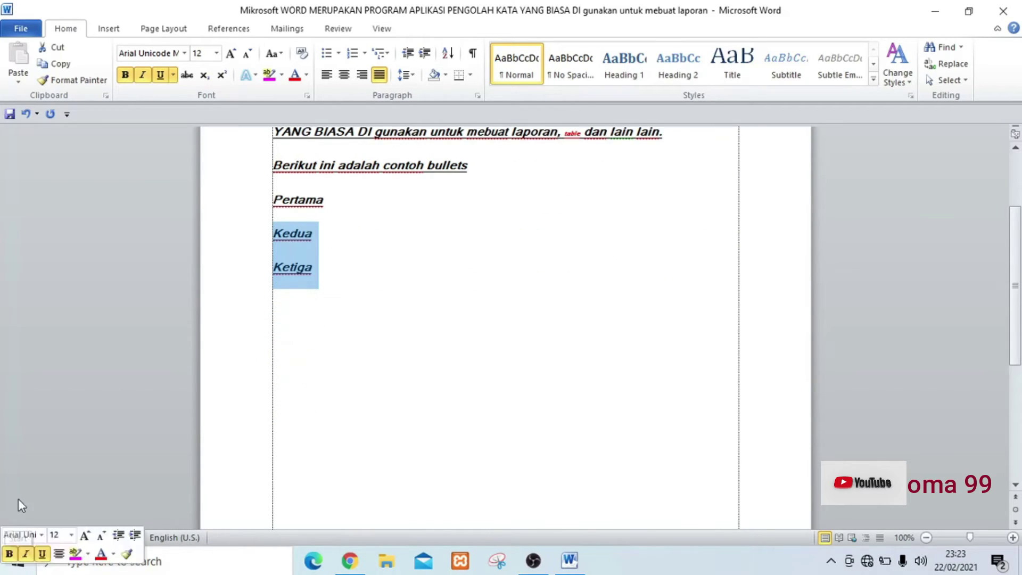
left_click(401, 292)
left_click(237, 236)
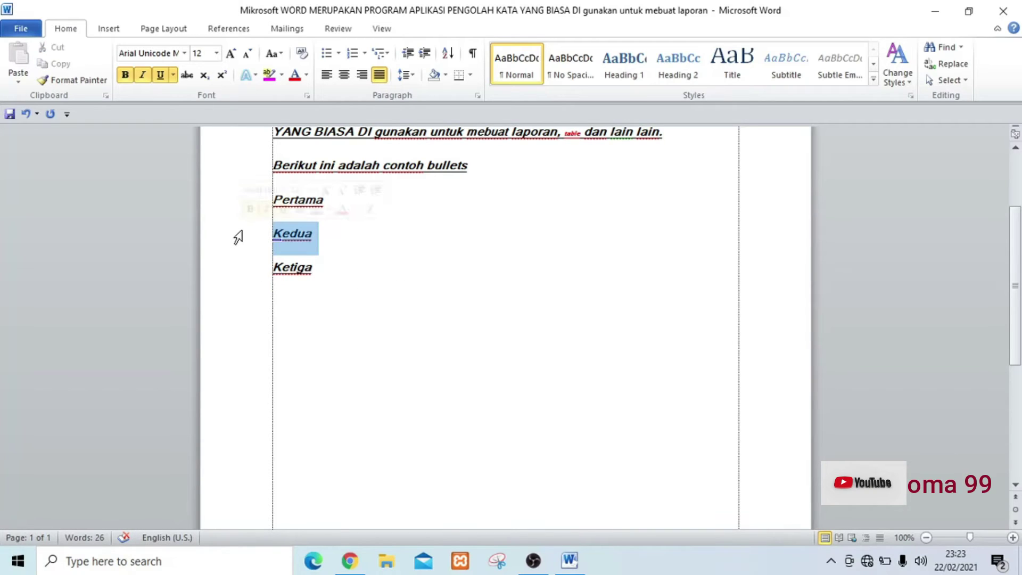
left_click(241, 269)
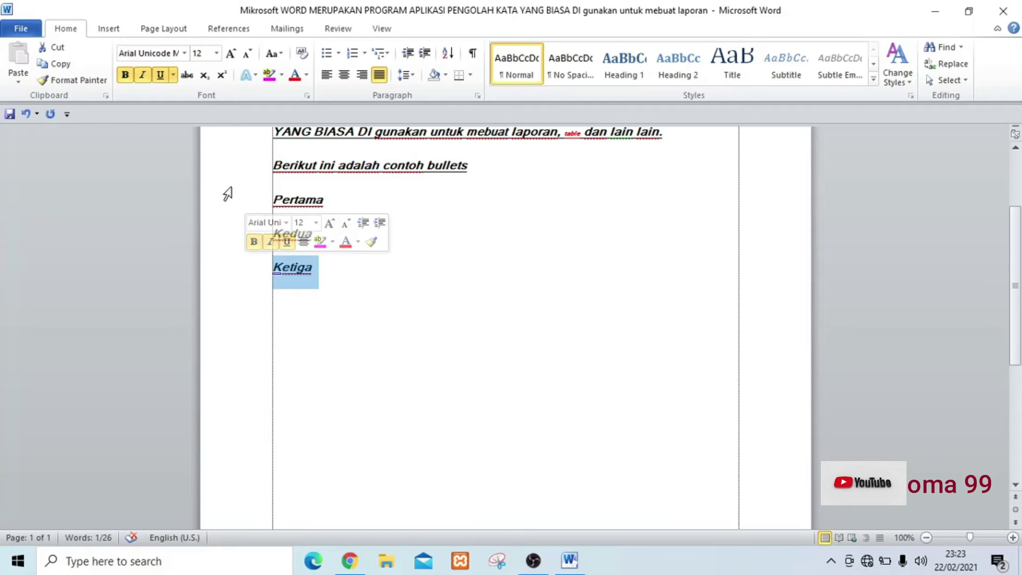
Format the lines Pertama, Kedua and Ketiga as a bulleted list with solid round bullets
left_click(219, 211)
left_click_drag(219, 218, 217, 263)
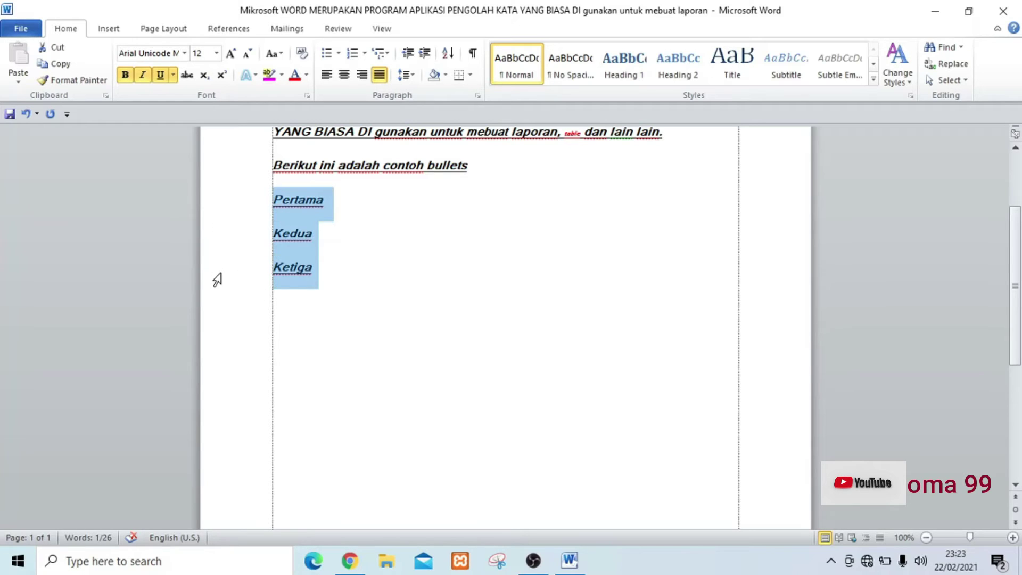
left_click(339, 54)
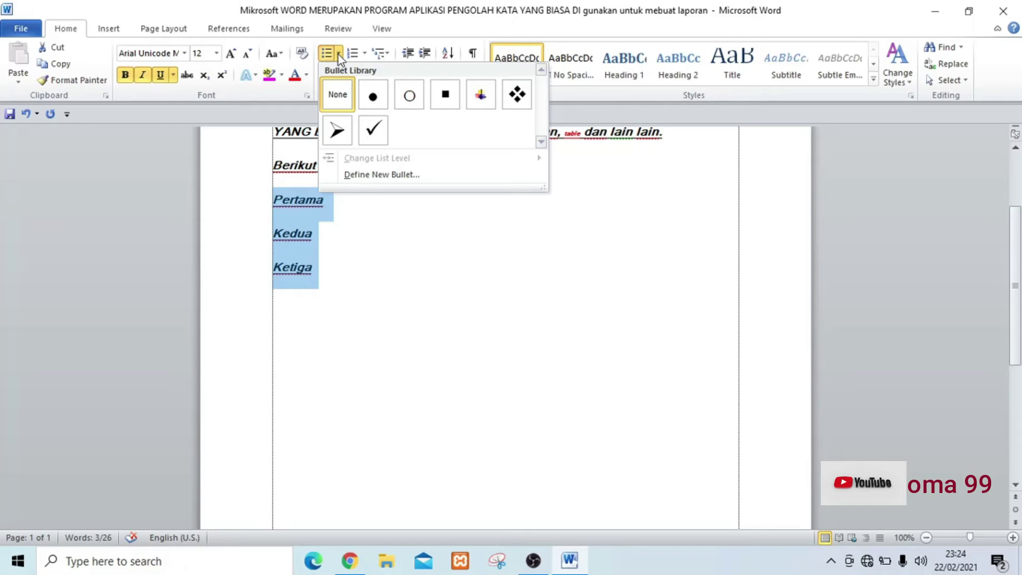
left_click(372, 104)
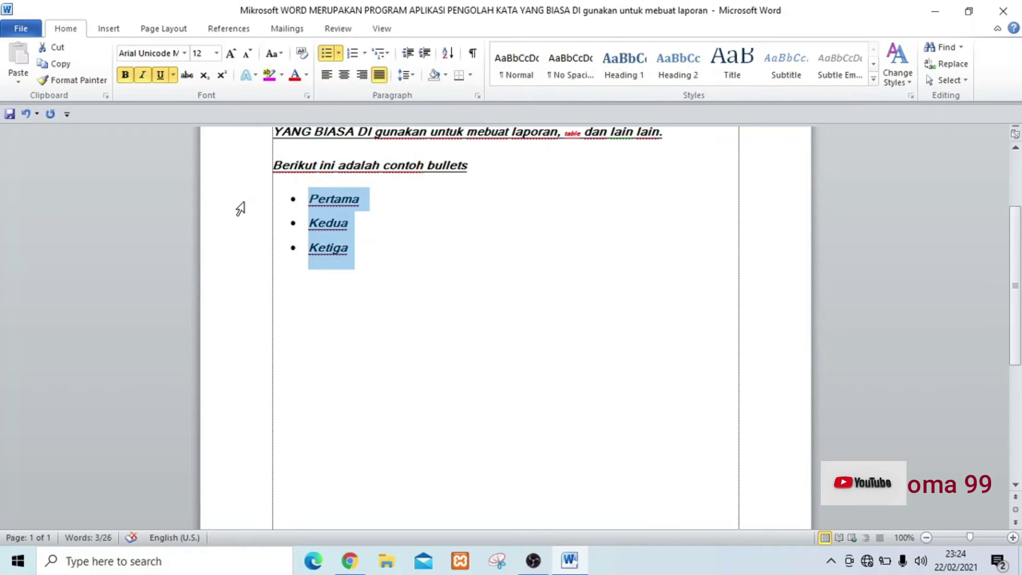
Change the bullets of the three-item list to the multicoloured symbol from the Bullet Library
left_click(337, 54)
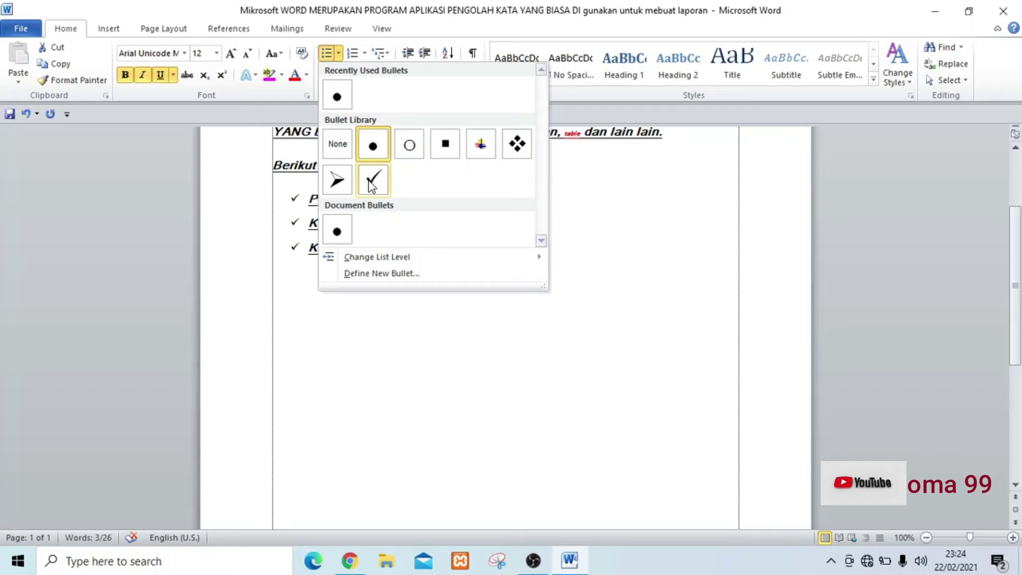
left_click(487, 154)
left_click(363, 234)
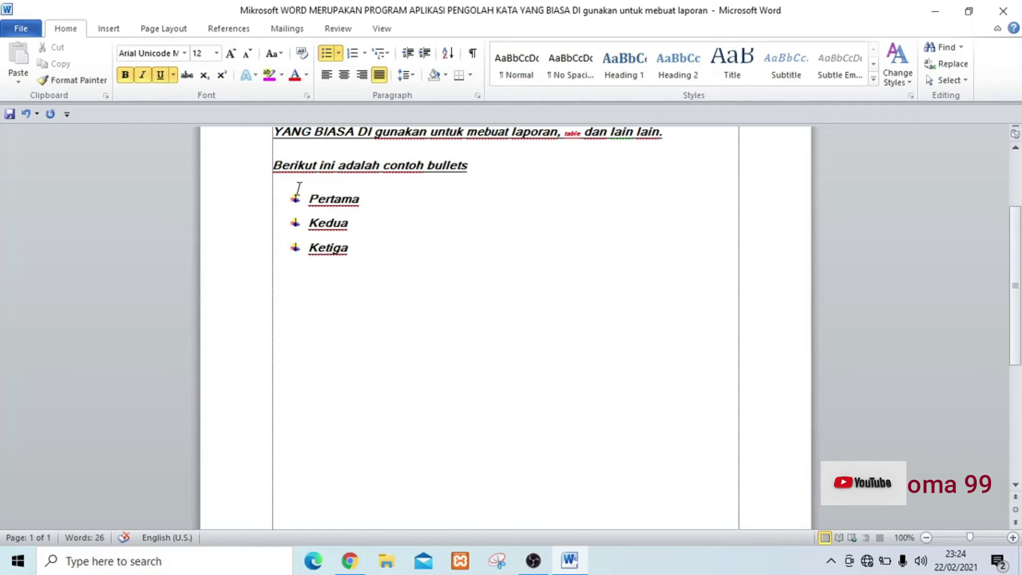
Add a fourth bulleted item "Ke empat" after Ketiga
left_click(356, 253)
key("Return")
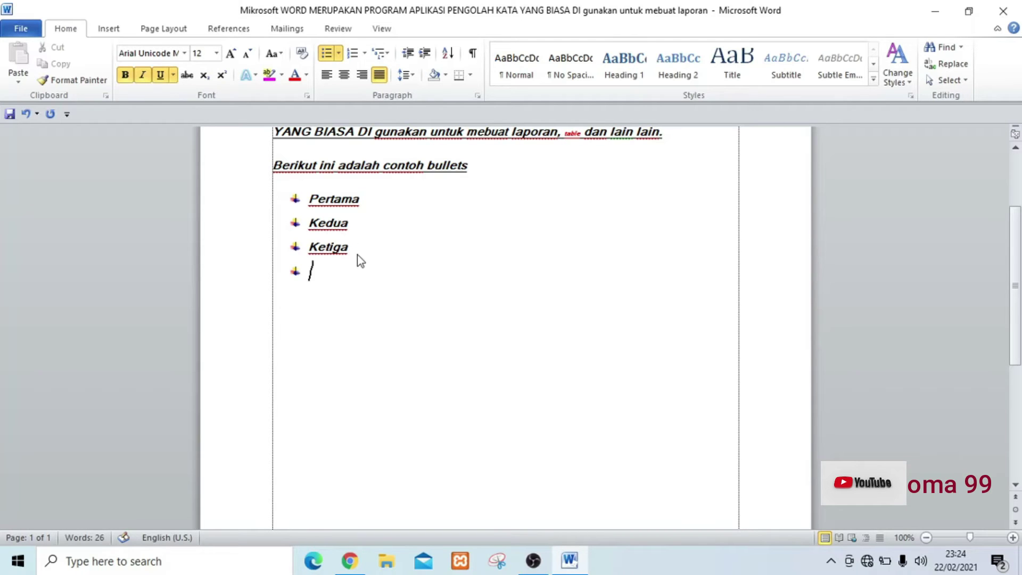
left_click(248, 277)
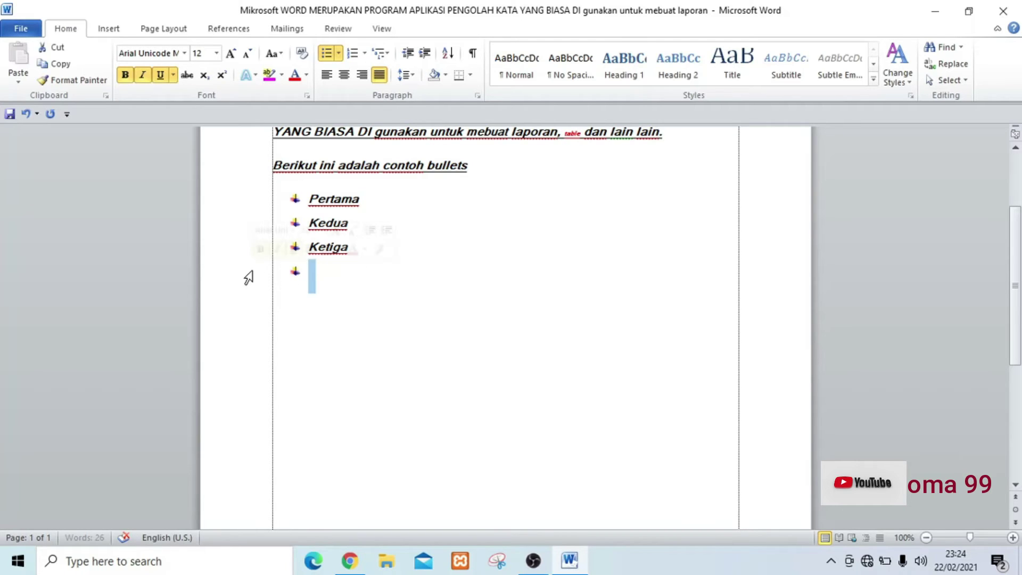
left_click(323, 266)
type("k")
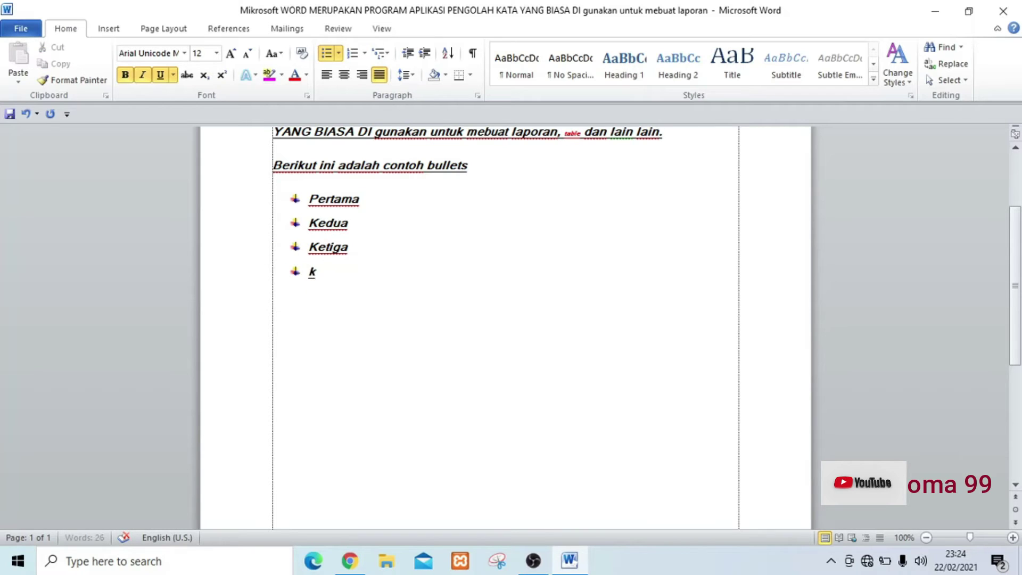
type("eempat")
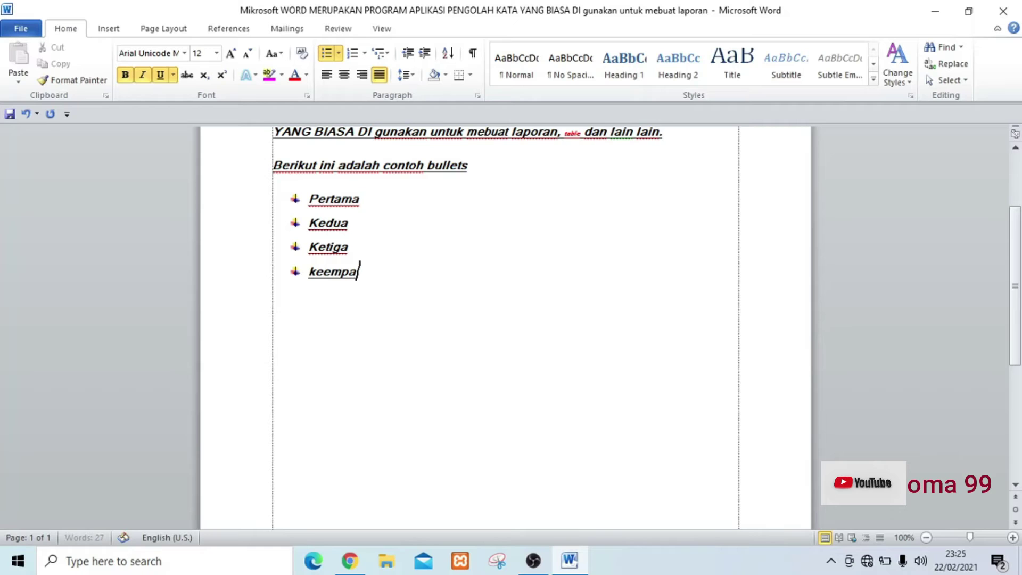
left_click(322, 271)
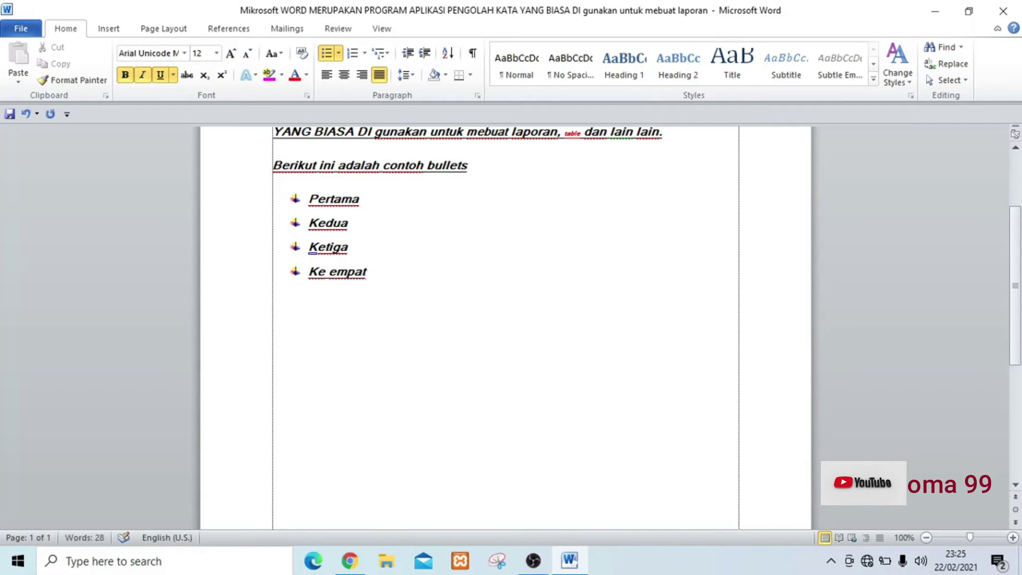
Insert a space after the first two letters of the list items Ketiga, Kedua and Pertama
left_click(326, 247)
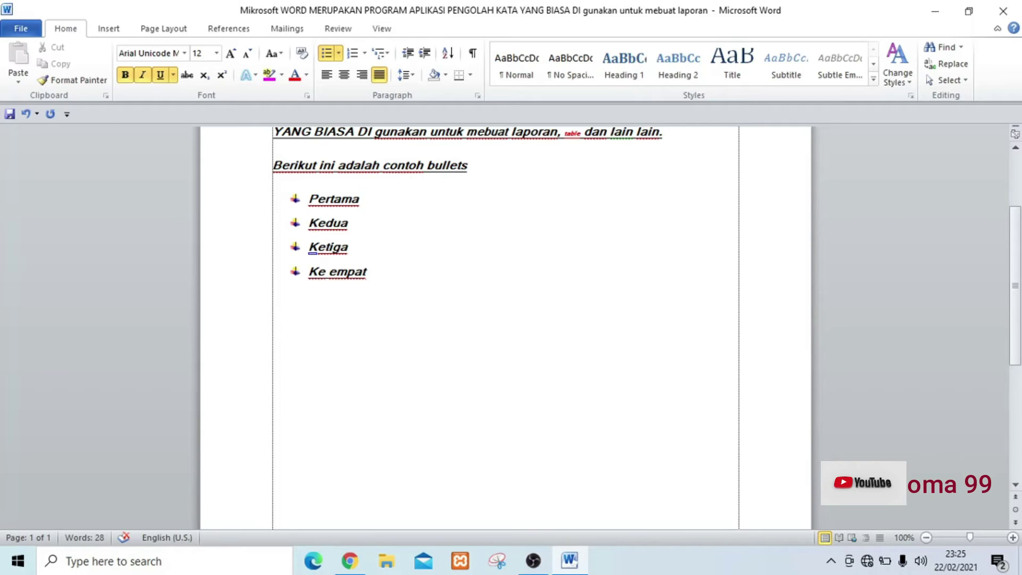
left_click(325, 223)
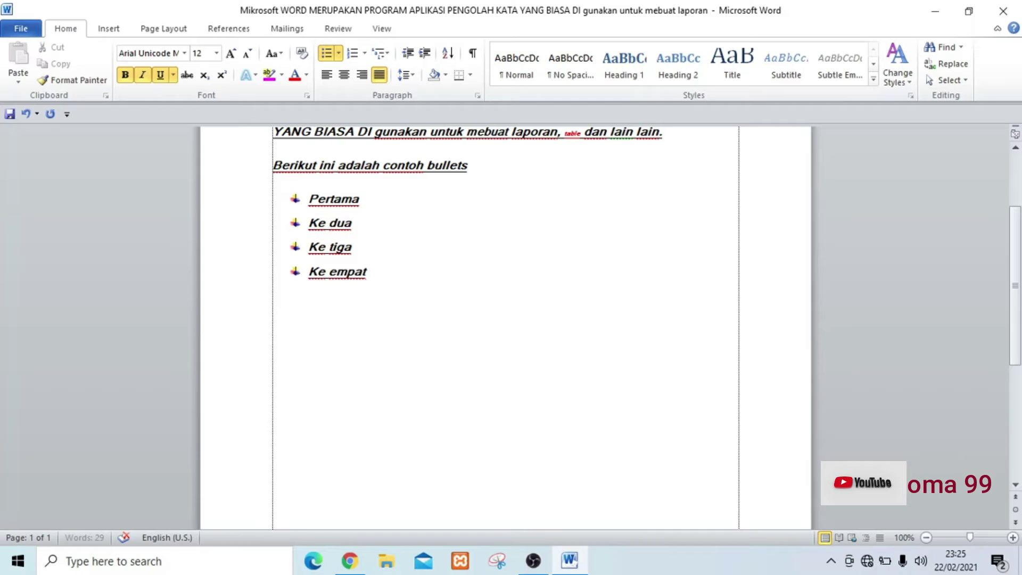
key("Up")
key("Up")
key("Up")
key("Down")
key("Down")
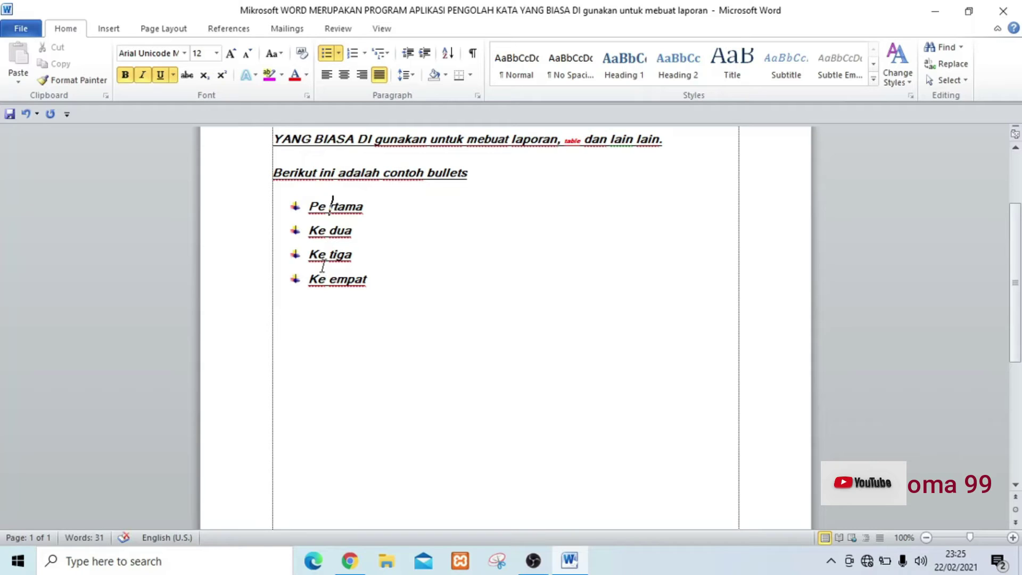
Remove the added spaces so the first three list items read Pertama, Kedua and Ketiga
key("BackSpace")
key("Down")
key("BackSpace")
key("Down")
key("BackSpace")
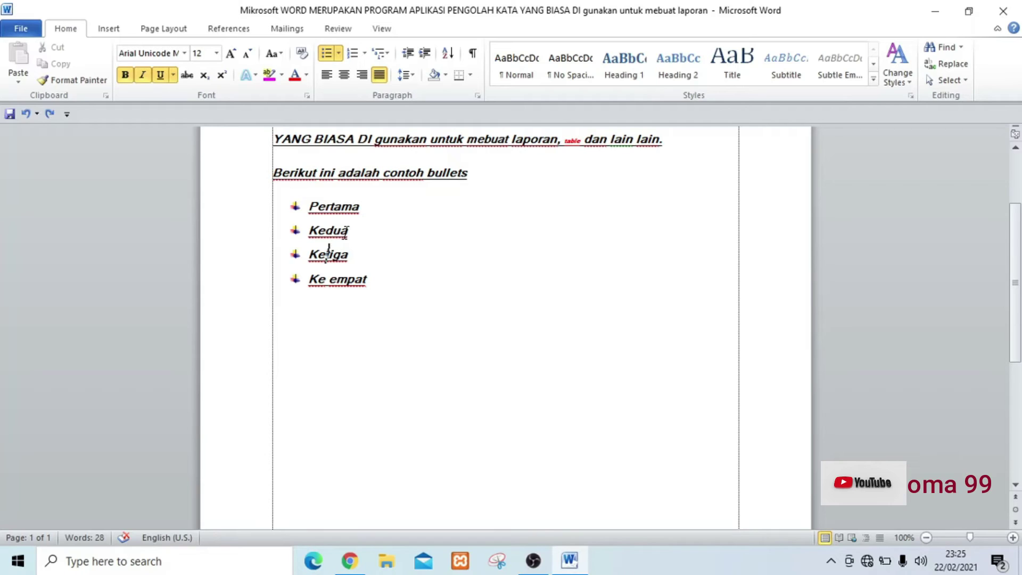
Preview the number formats of the Numbering Library on the bulleted list without applying one
left_click(363, 58)
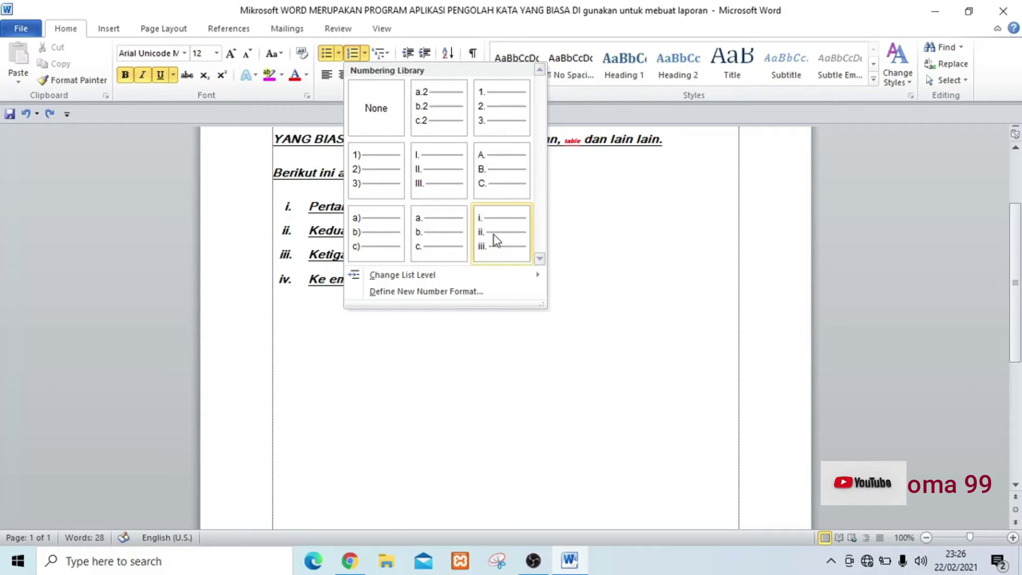
left_click(590, 257)
End the bulleted list after "Ke empat" and add the line "Berikut ini adalah contoh numbering otomatis :" below it
left_click(404, 279)
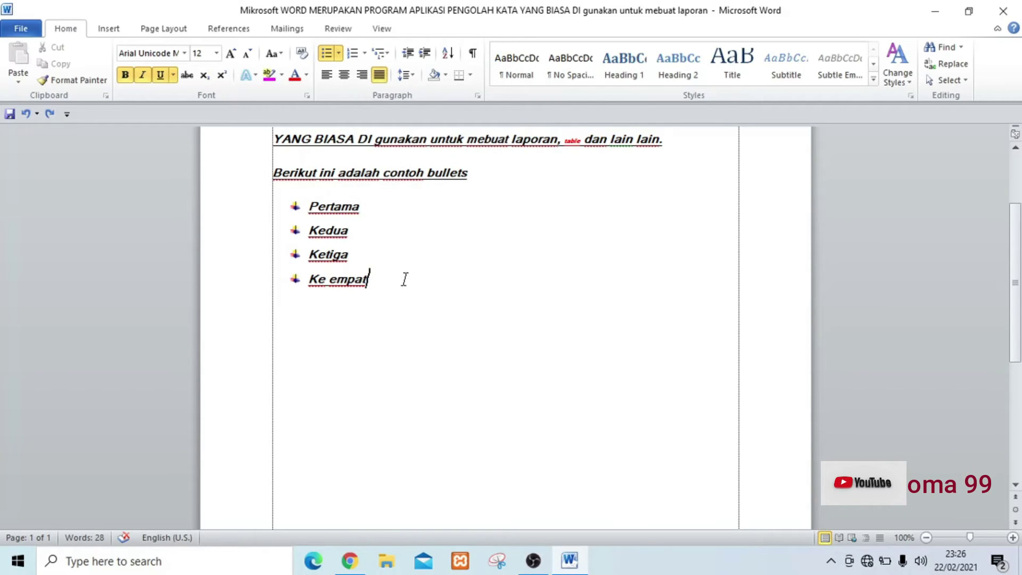
key("Return")
key("Return")
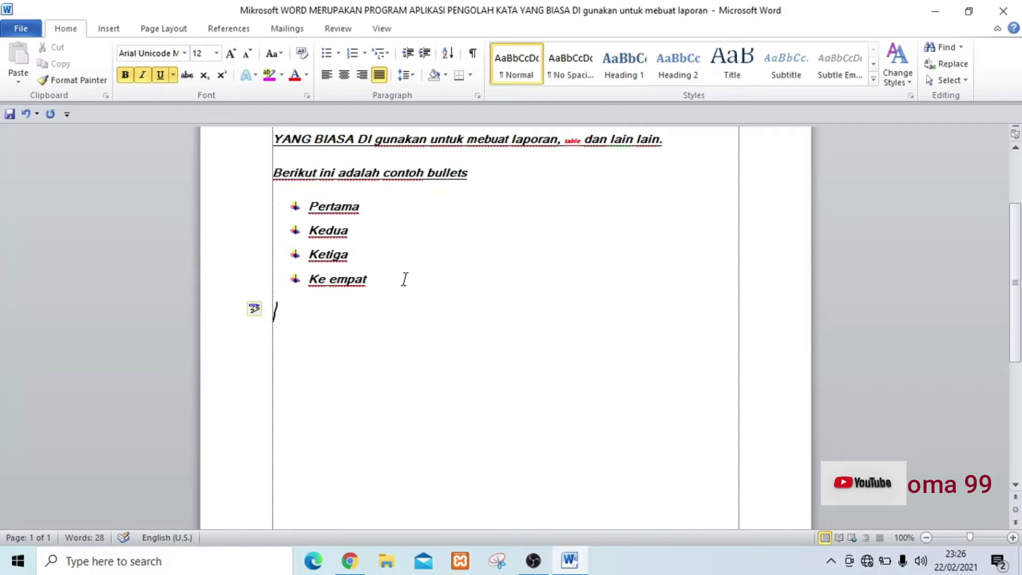
type("ber")
type("ikut i")
type("ni ")
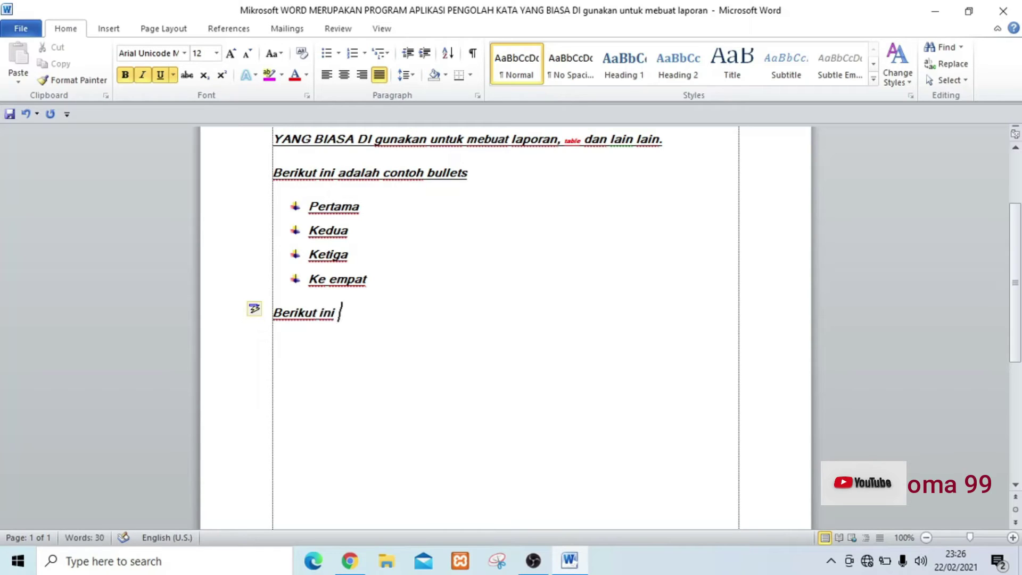
type("adalah contoh")
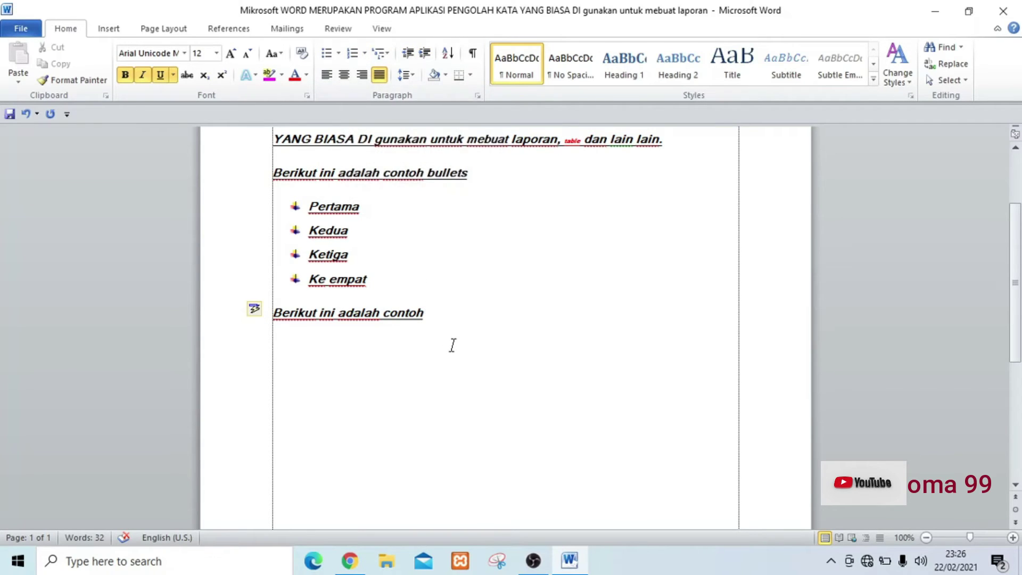
type("numbe")
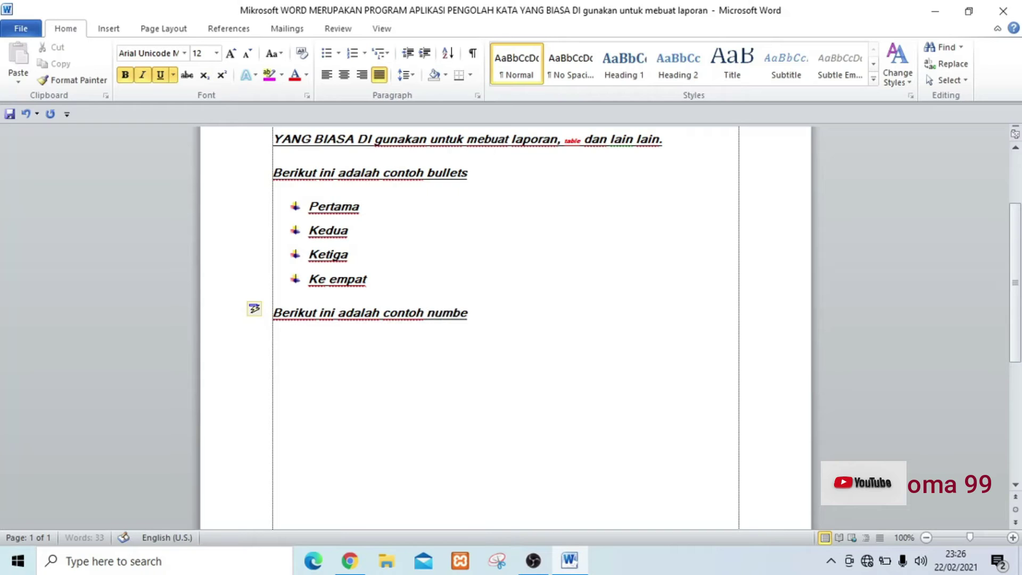
type("ring otomatis")
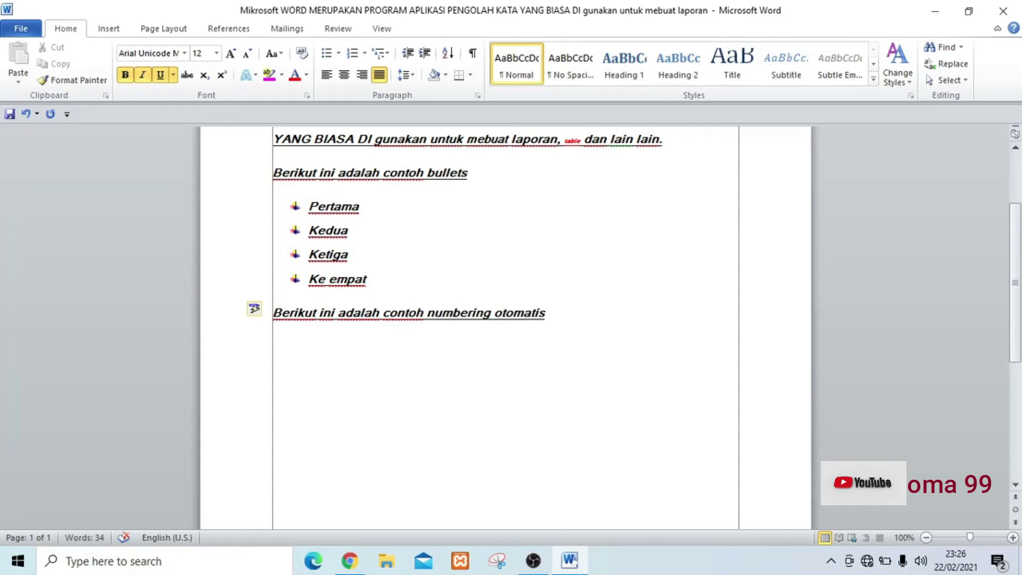
type(" :")
key("Return")
Add the lines "Pertama", "Kedua" and "ketiga" as separate paragraphs below the numbering heading line
type("pe")
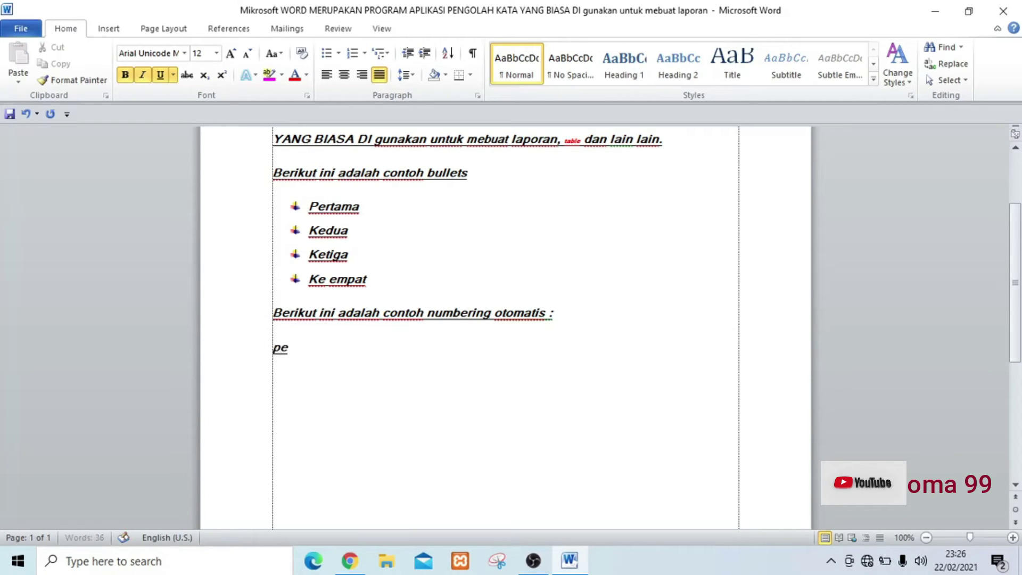
type("rtama")
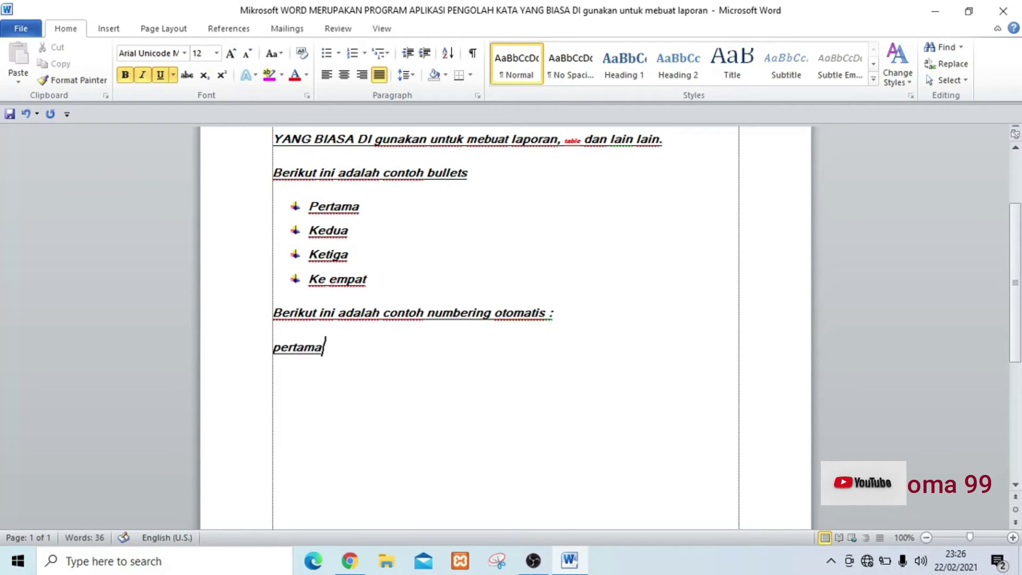
key("Return")
type("kedua")
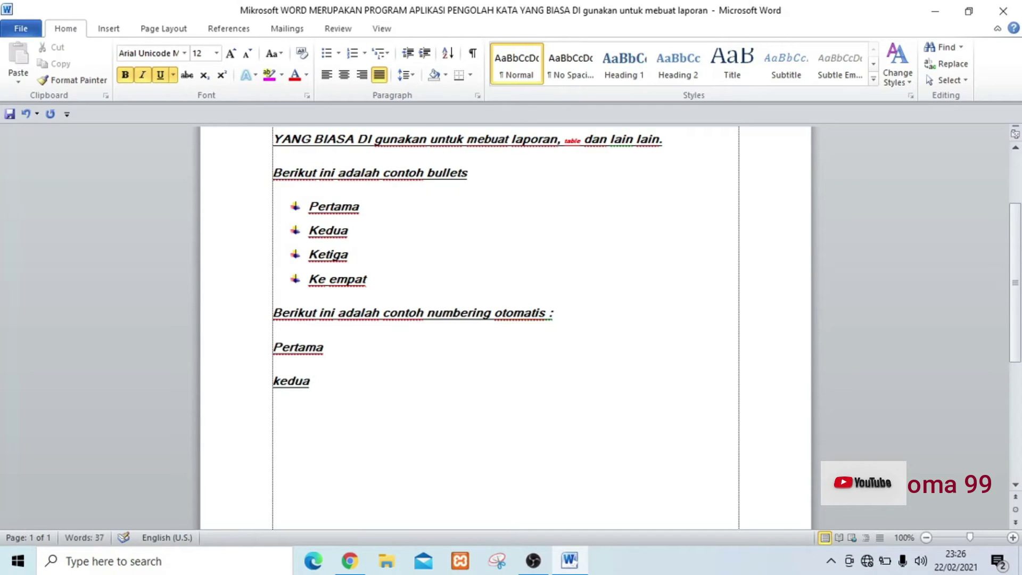
key("Return")
type("ketiga")
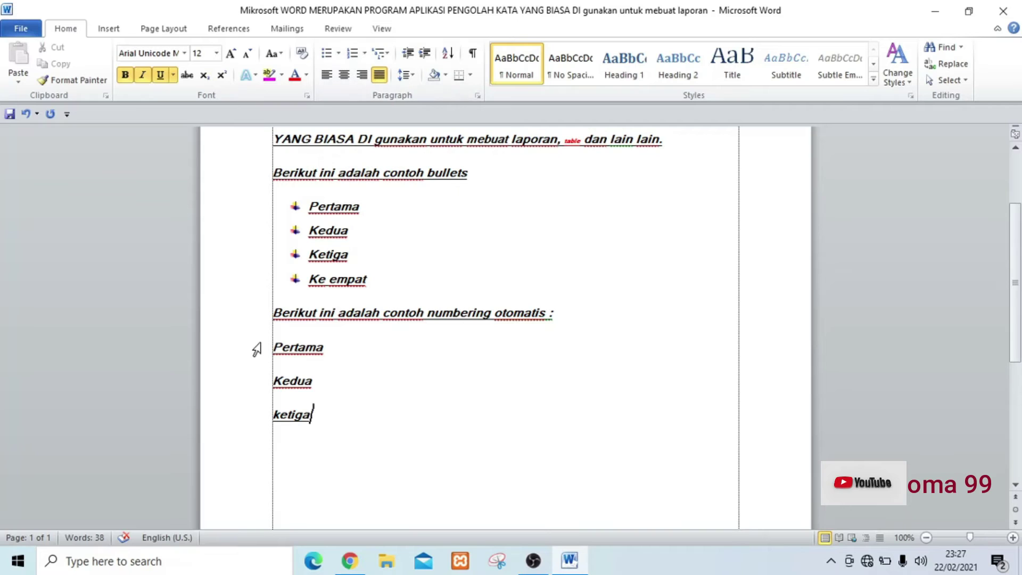
Number the three new lines in the 1. 2. 3. format and add "Ke empat" as the fourth item
left_click_drag(248, 356, 242, 426)
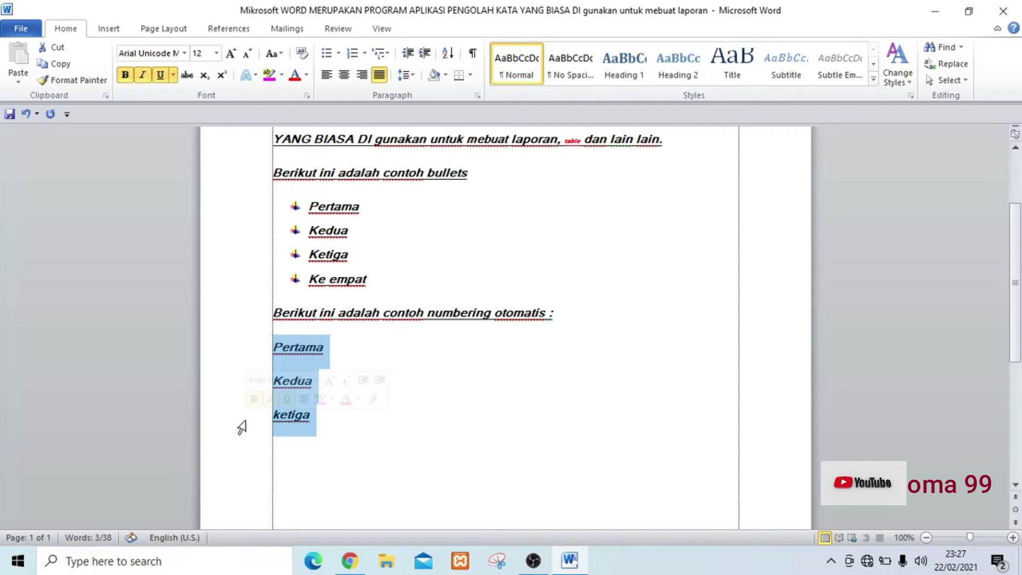
left_click(364, 55)
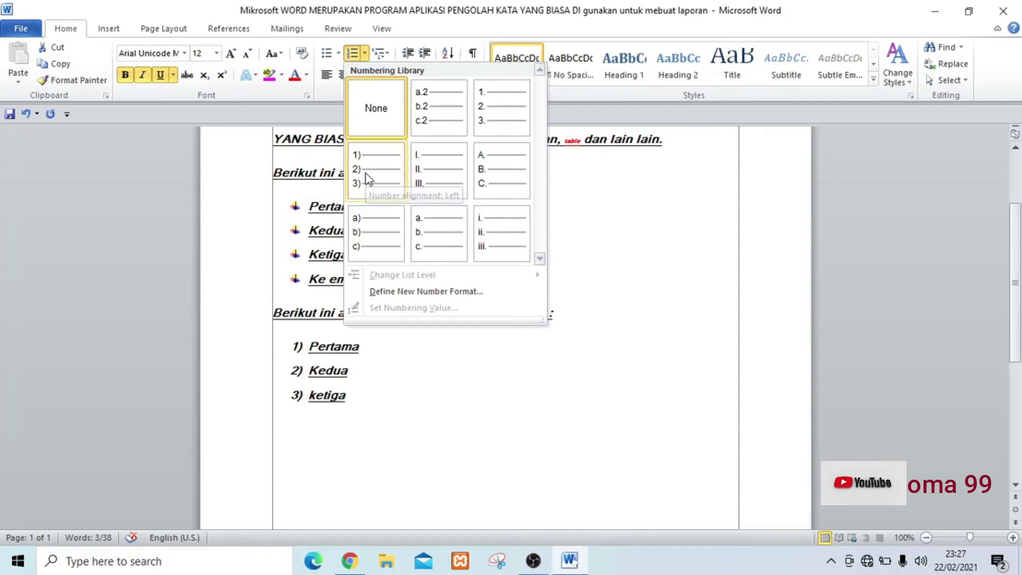
left_click(500, 130)
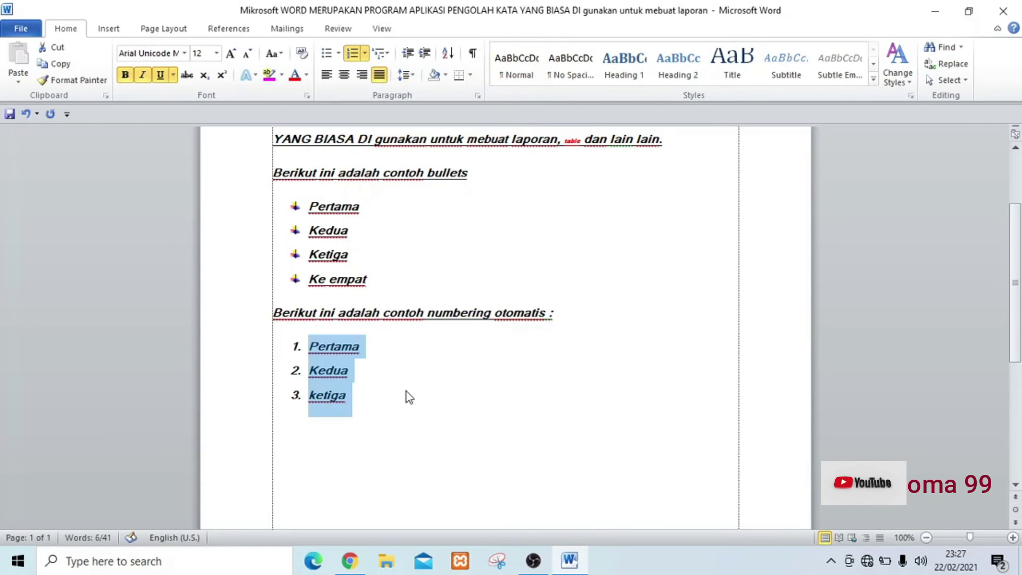
left_click(375, 400)
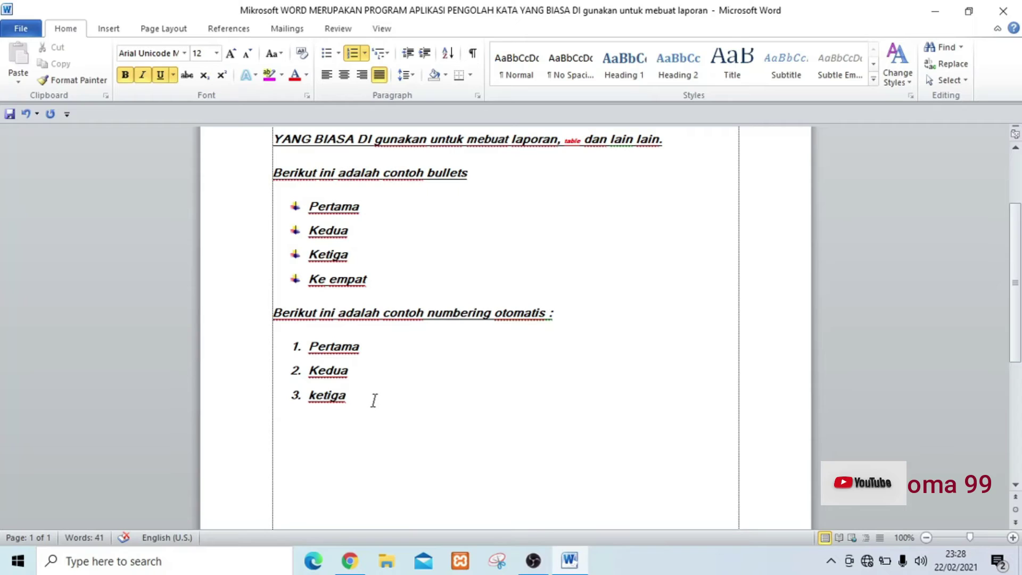
key("Return")
type("Ke empat")
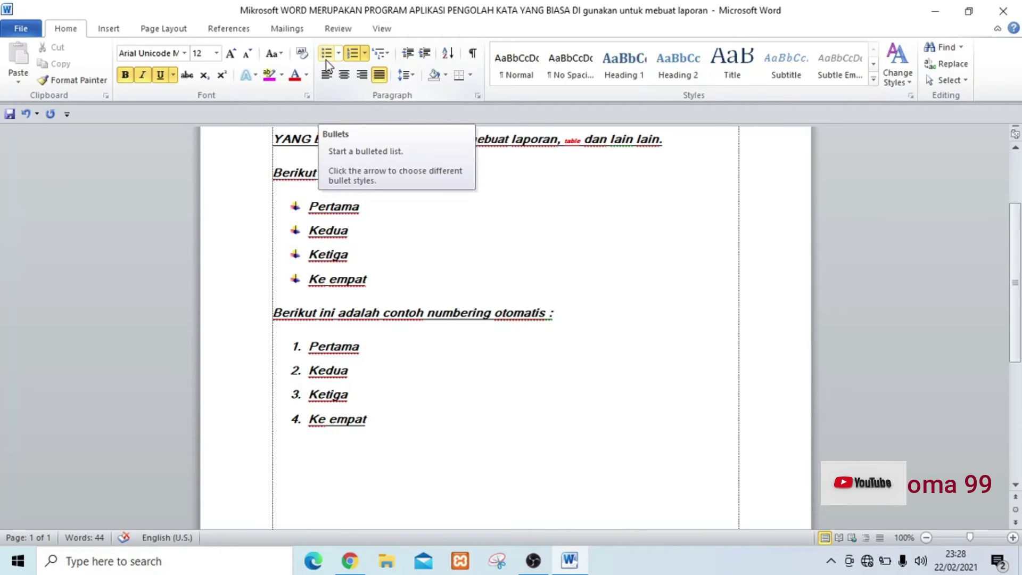
Look over the multilevel list styles available for the numbered list without applying one
left_click(389, 55)
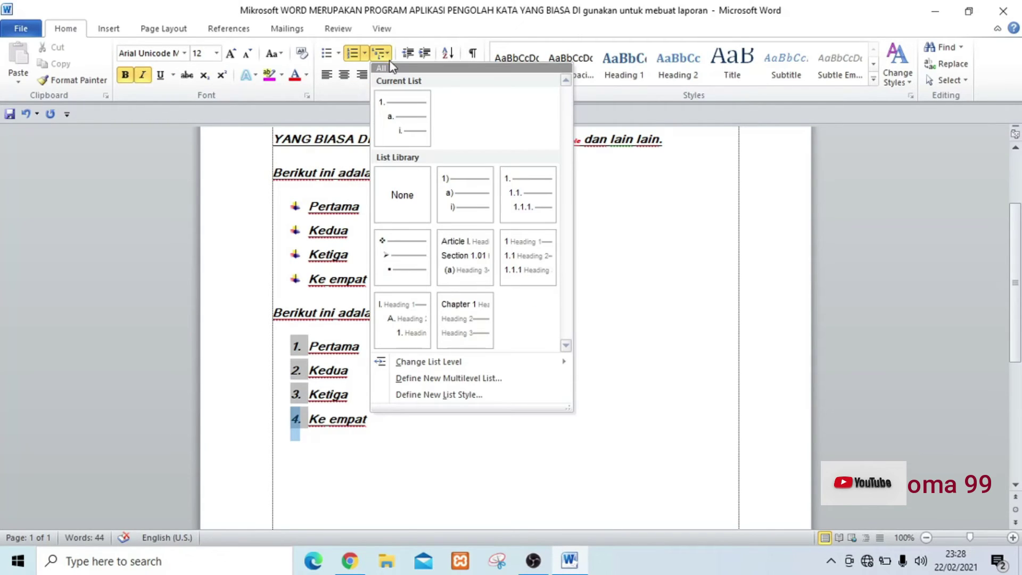
mouse_move(390, 113)
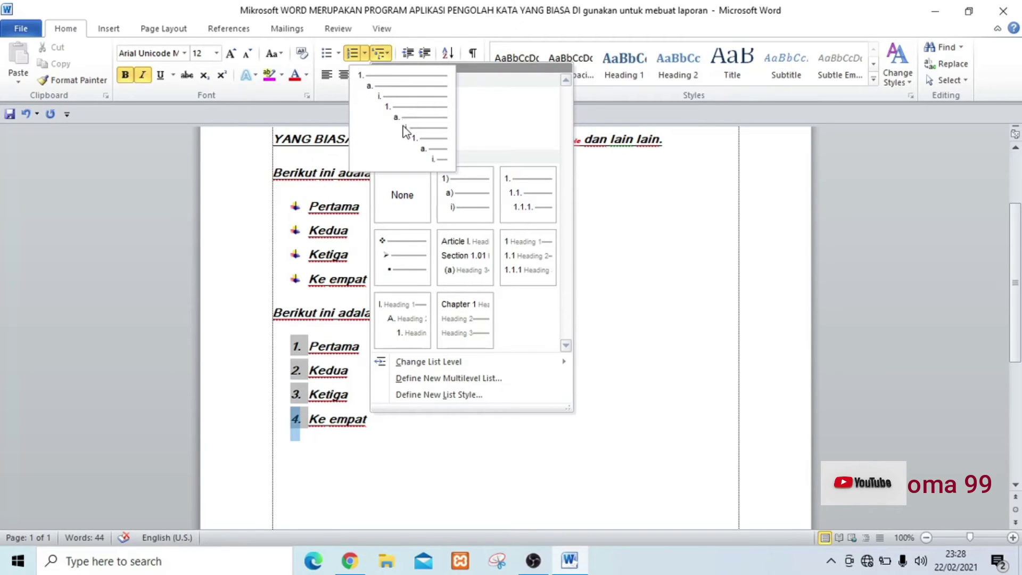
mouse_move(404, 277)
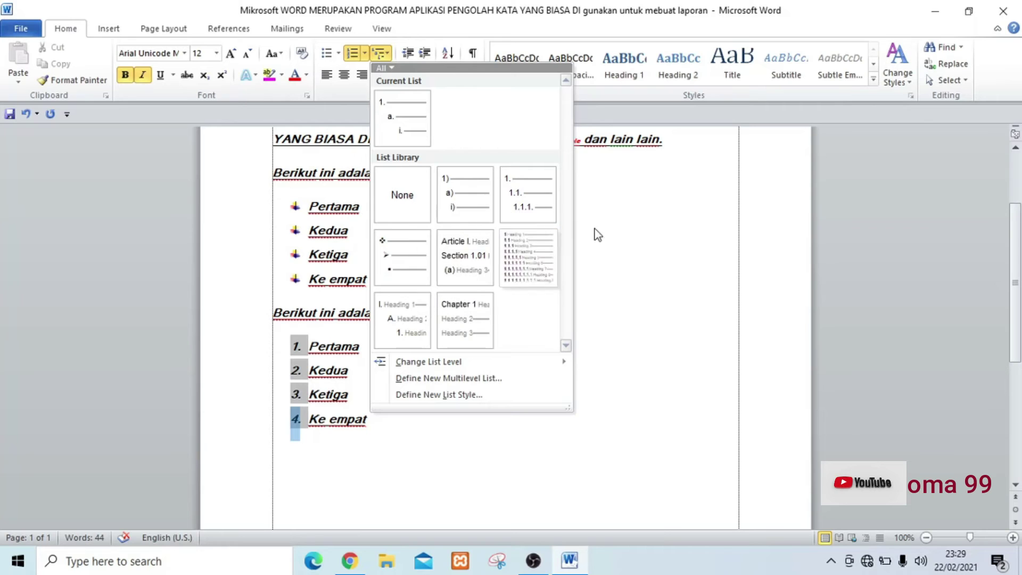
left_click(641, 243)
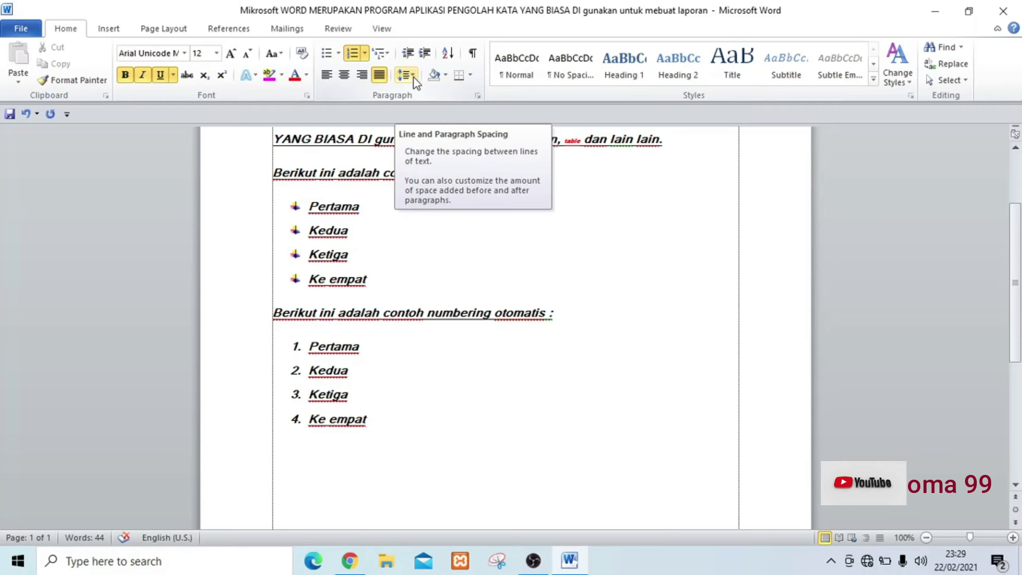
left_click(249, 185)
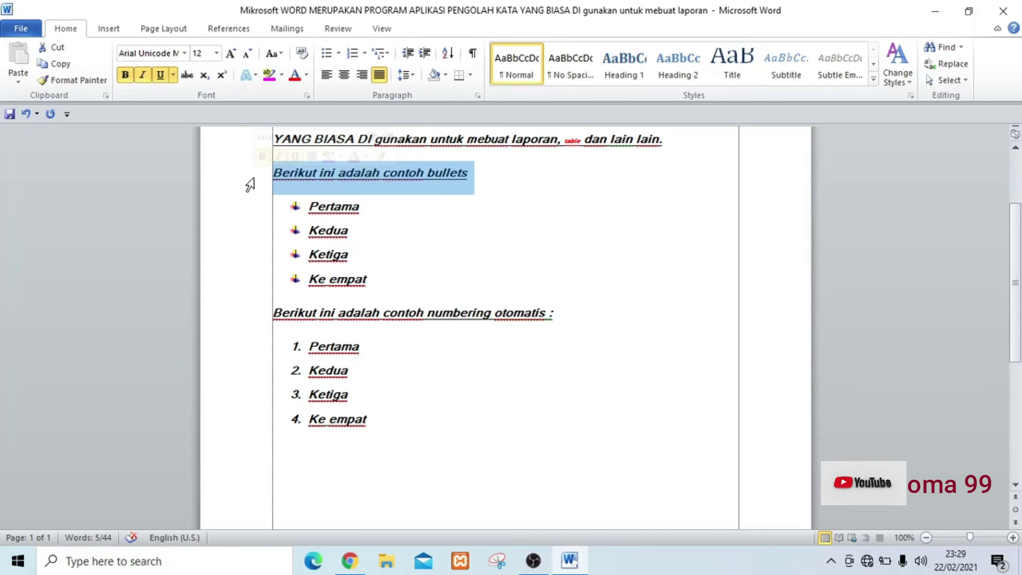
left_click(241, 213)
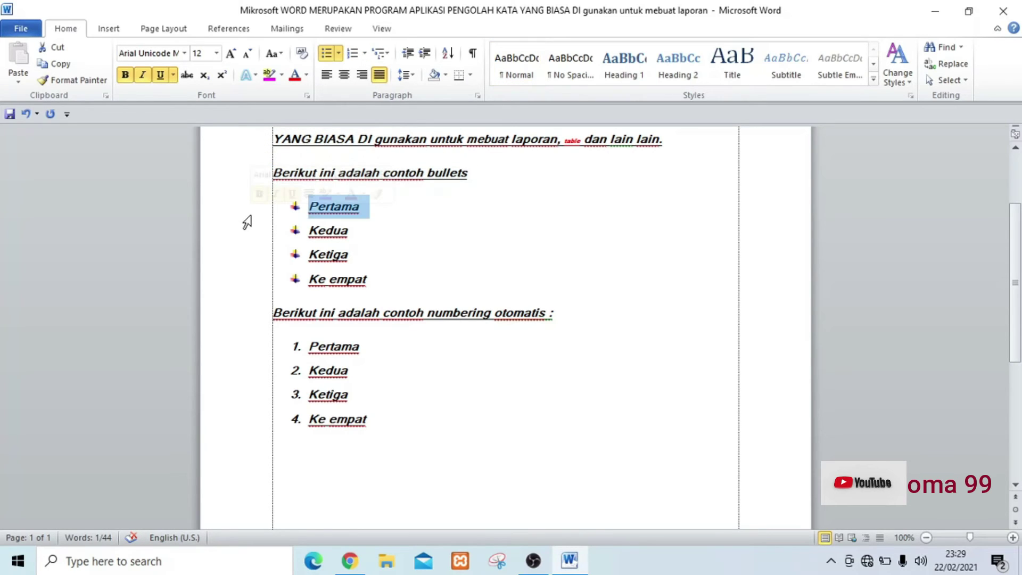
left_click(1, 573)
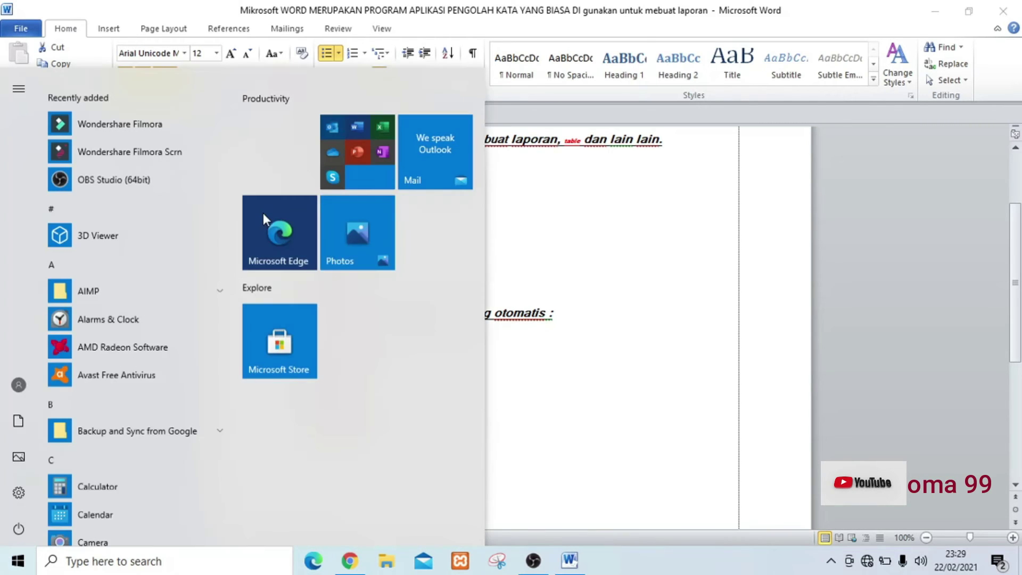
left_click(646, 185)
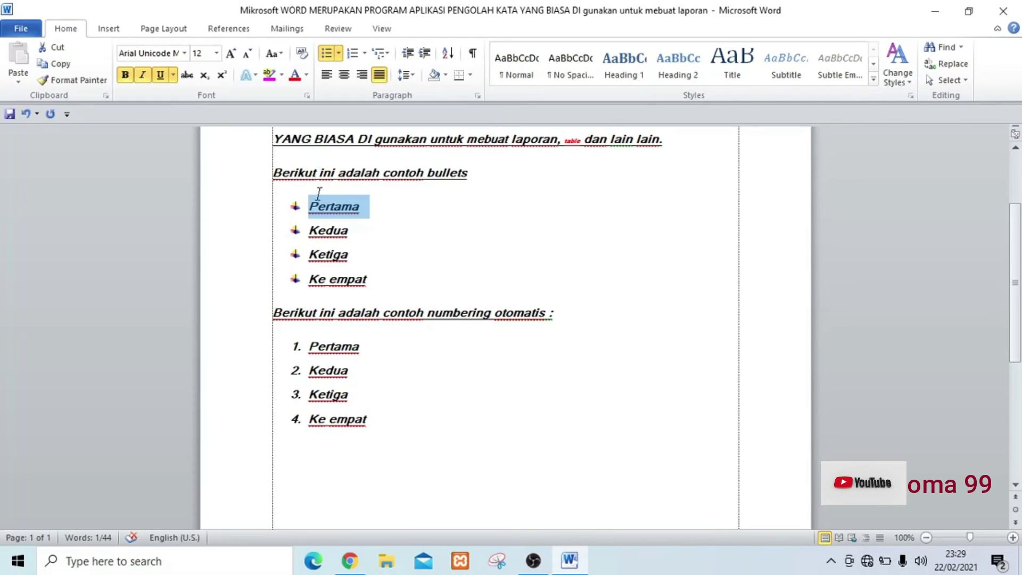
Set the line spacing of the four bulleted items to 1,0
left_click_drag(239, 207, 241, 289)
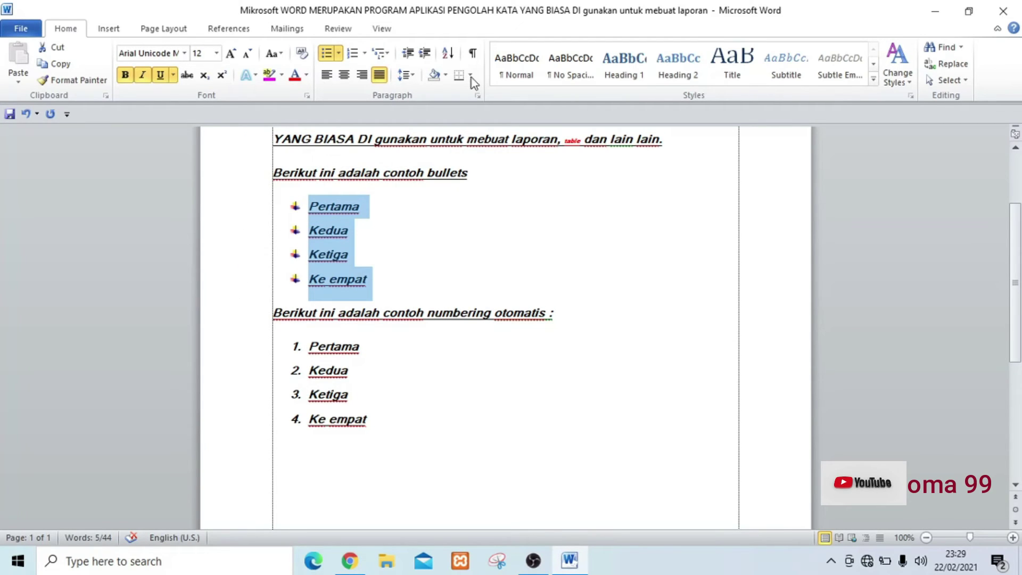
left_click(414, 76)
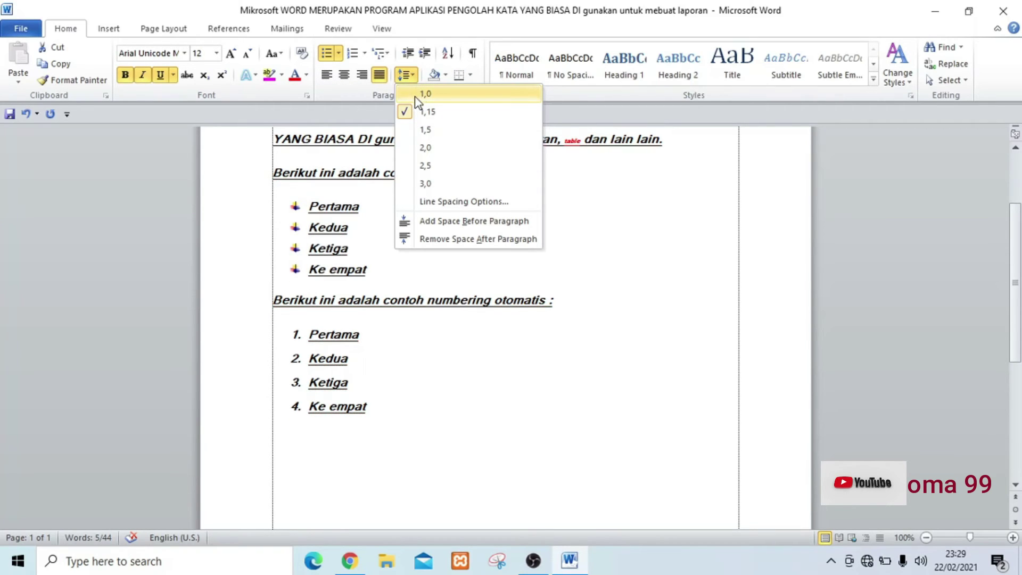
left_click(418, 94)
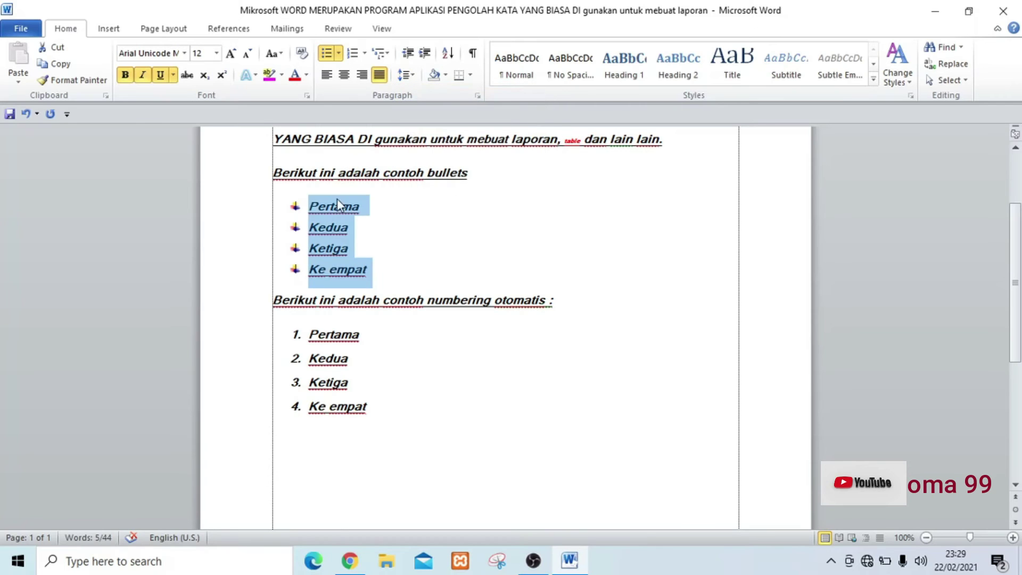
Set the line spacing of the four bulleted items to 1,15
left_click(413, 77)
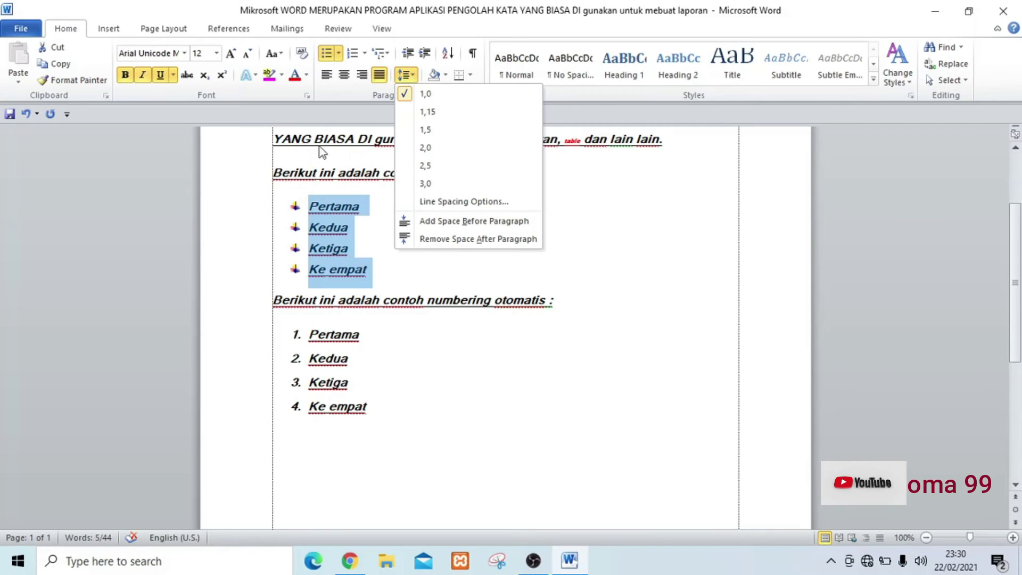
left_click(246, 192)
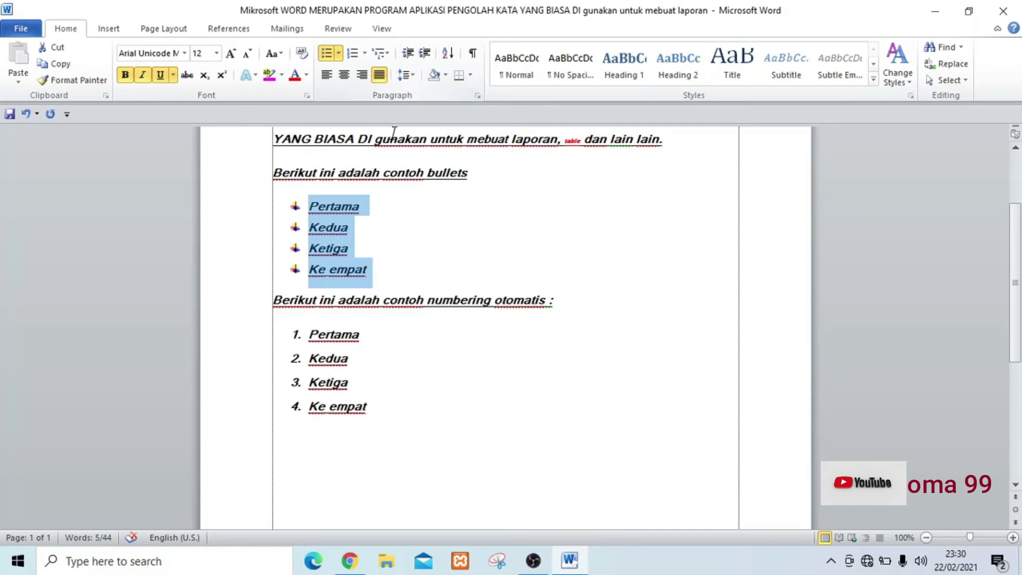
left_click(407, 75)
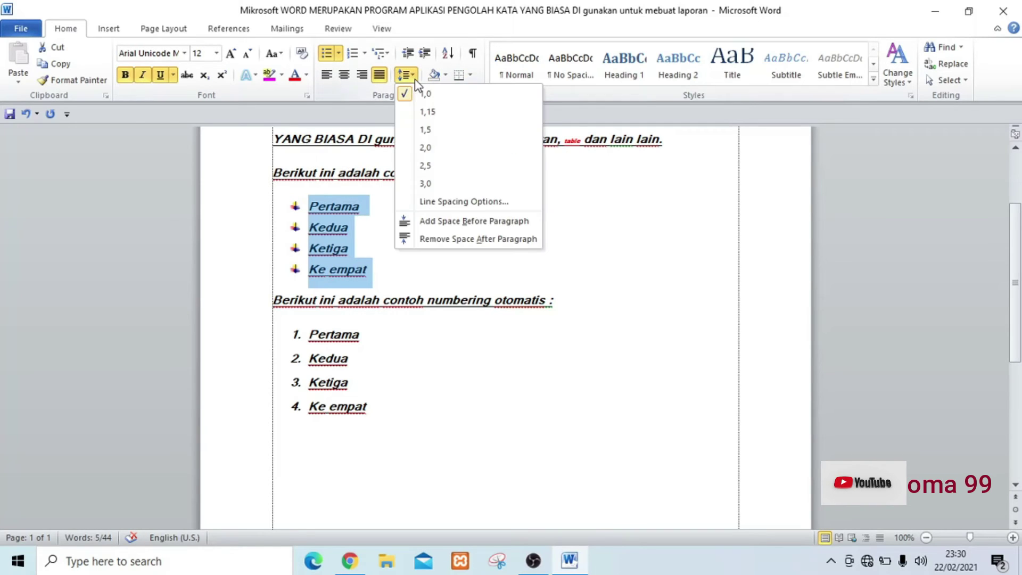
left_click(425, 109)
left_click(384, 260)
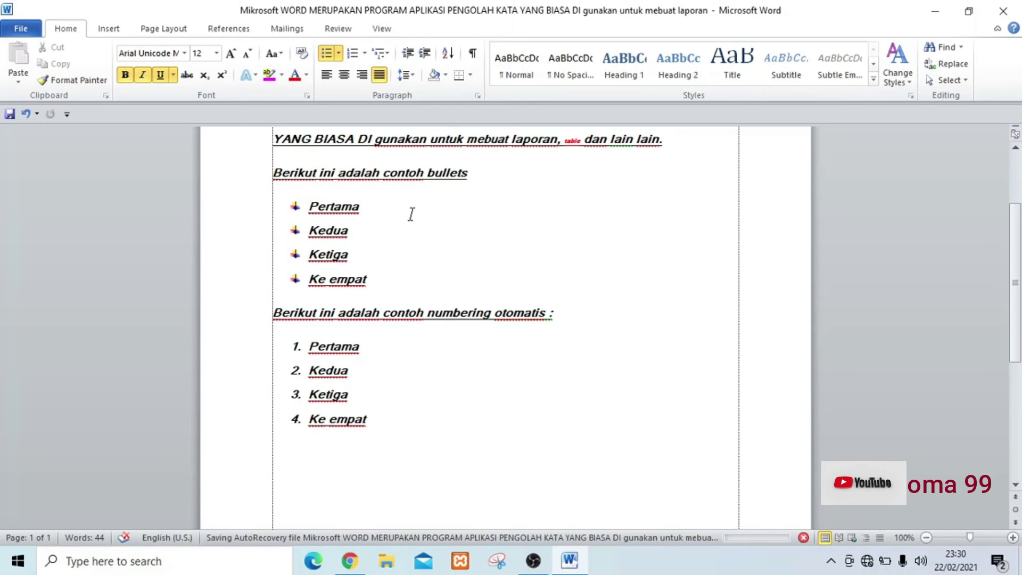
Look over the available border options without applying one
left_click(470, 75)
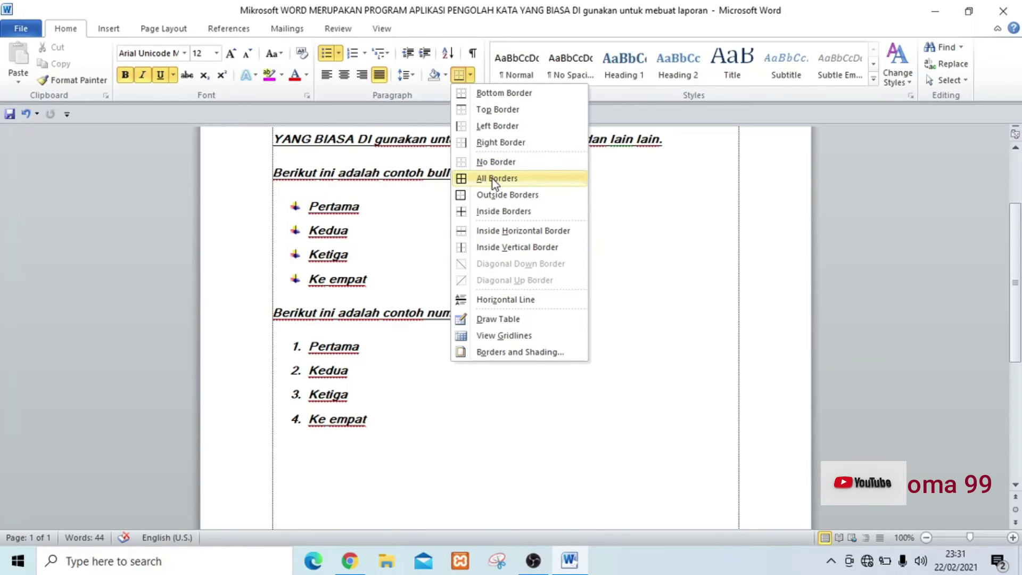
scroll(394, 424, "down", 2)
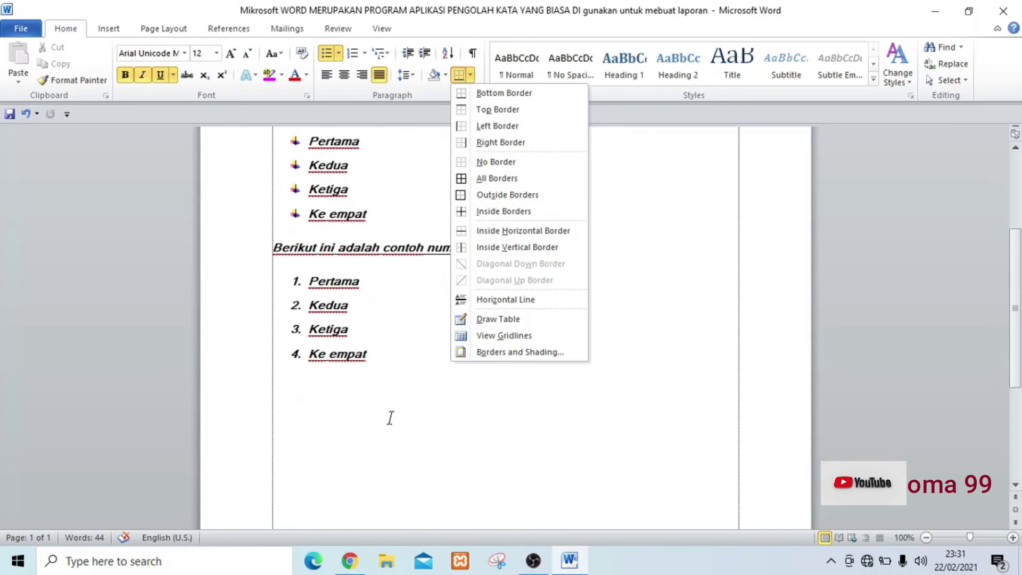
left_click(378, 284)
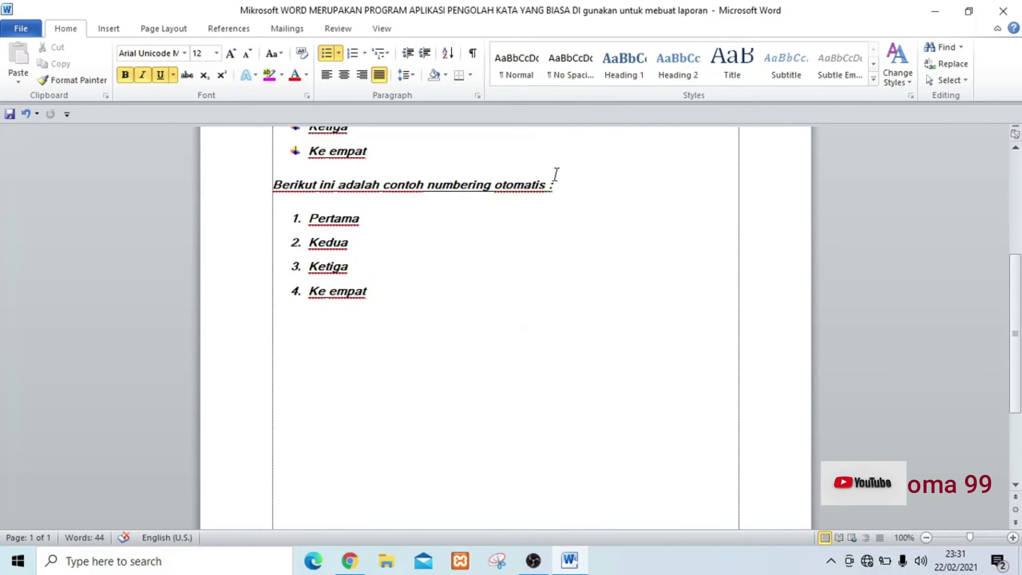
Add a top border to the line "Berikut ini adalah contoh numbering otomatis :"
left_click(556, 186)
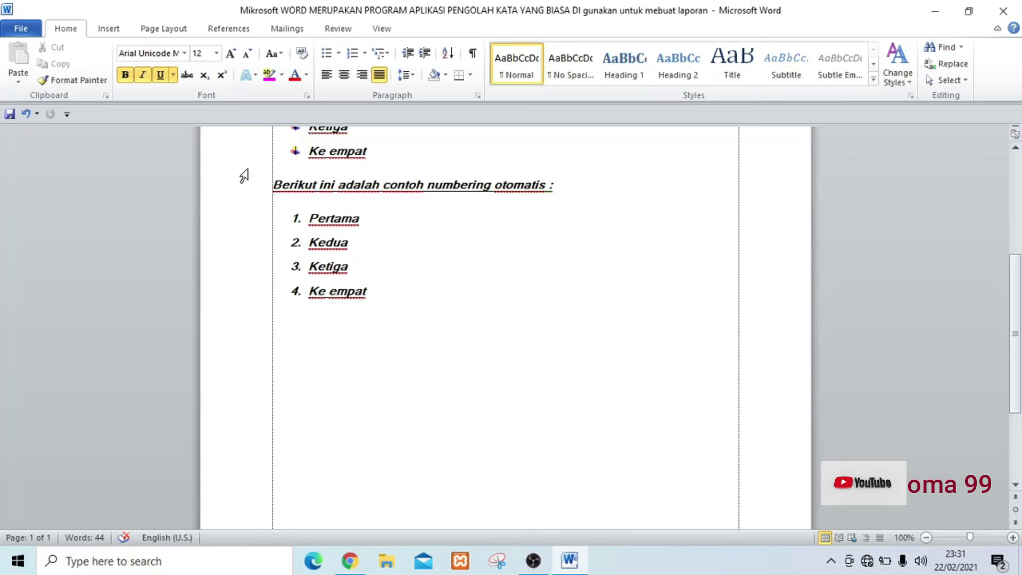
left_click(227, 205)
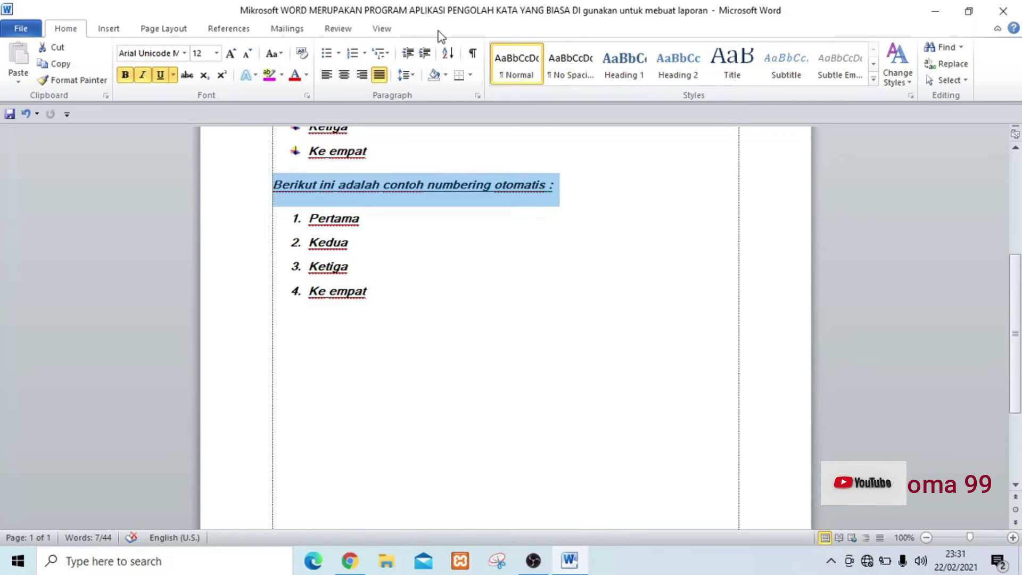
left_click(471, 75)
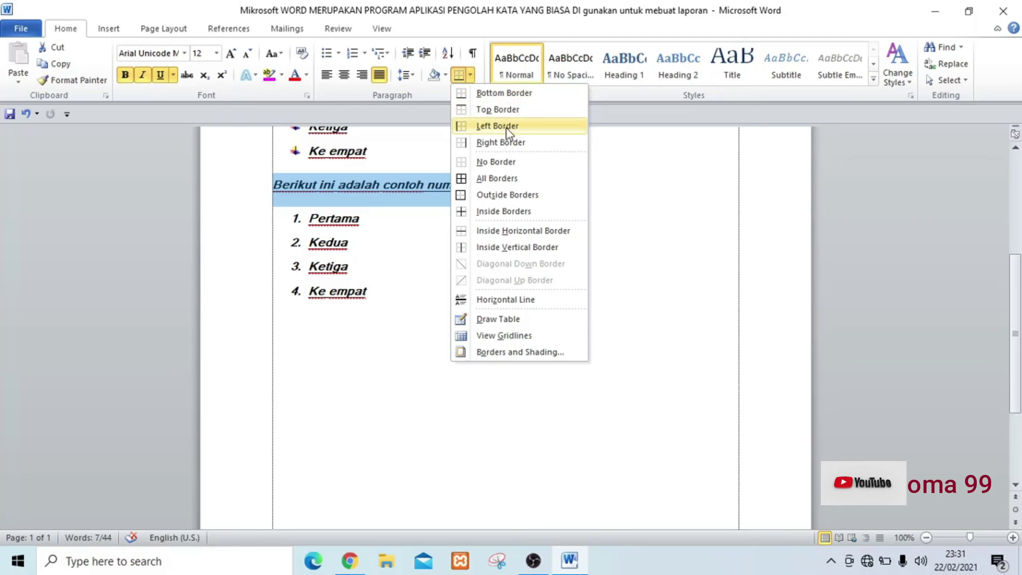
left_click(478, 110)
left_click_drag(519, 272, 274, 184)
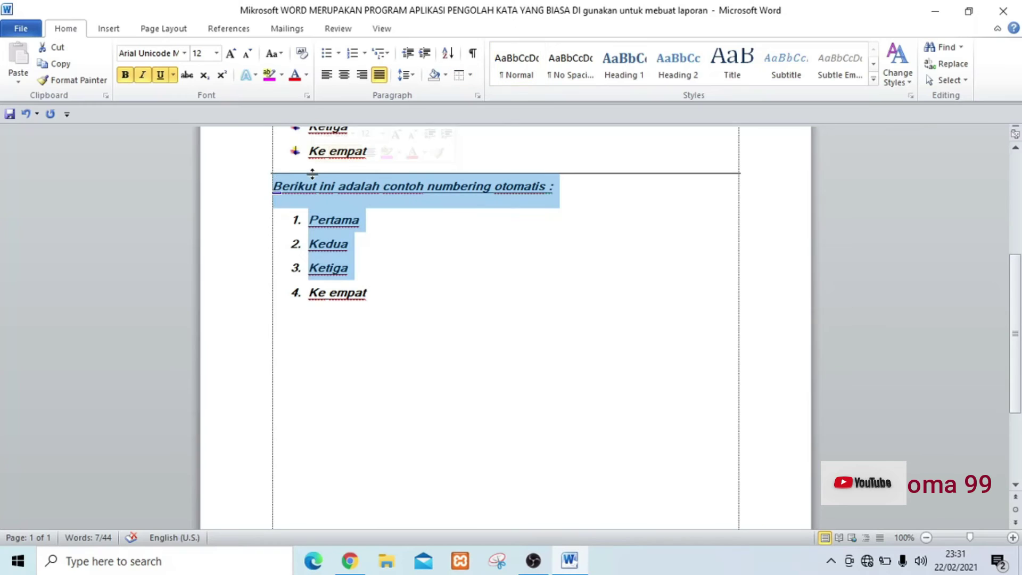
left_click(239, 182)
left_click(401, 221)
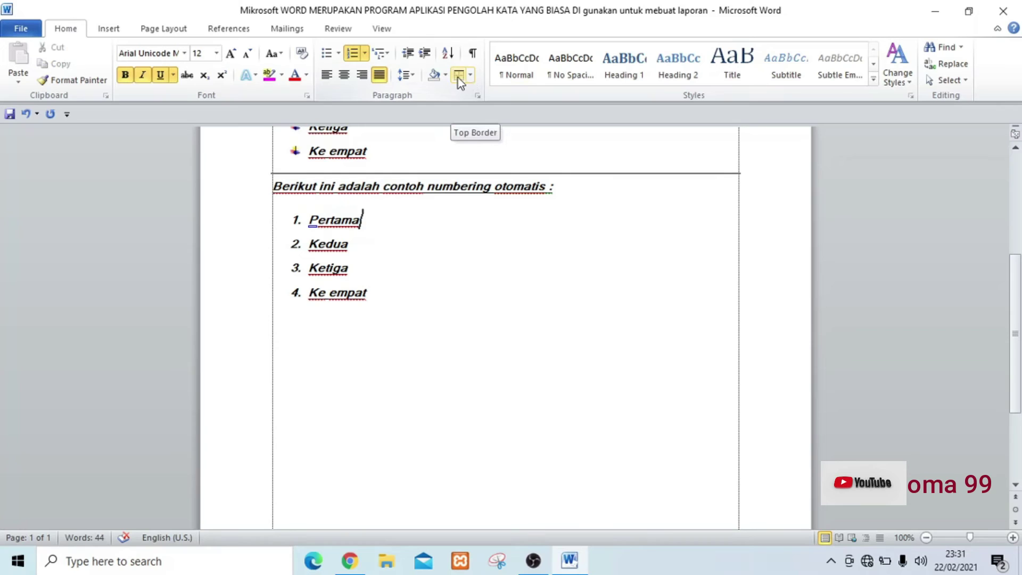
Undo the top border on the line above the numbered list
left_click(248, 186)
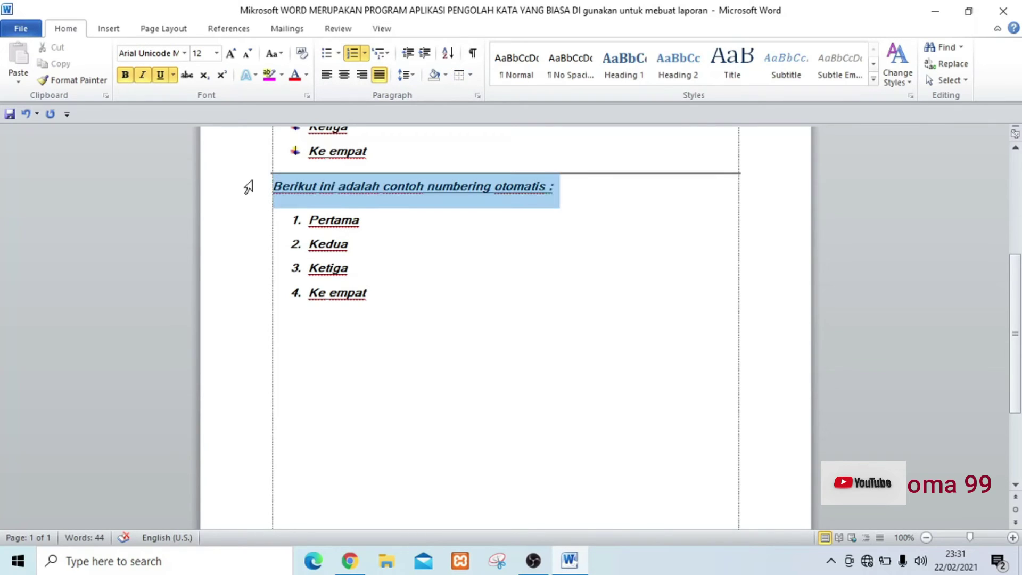
key("ctrl+z")
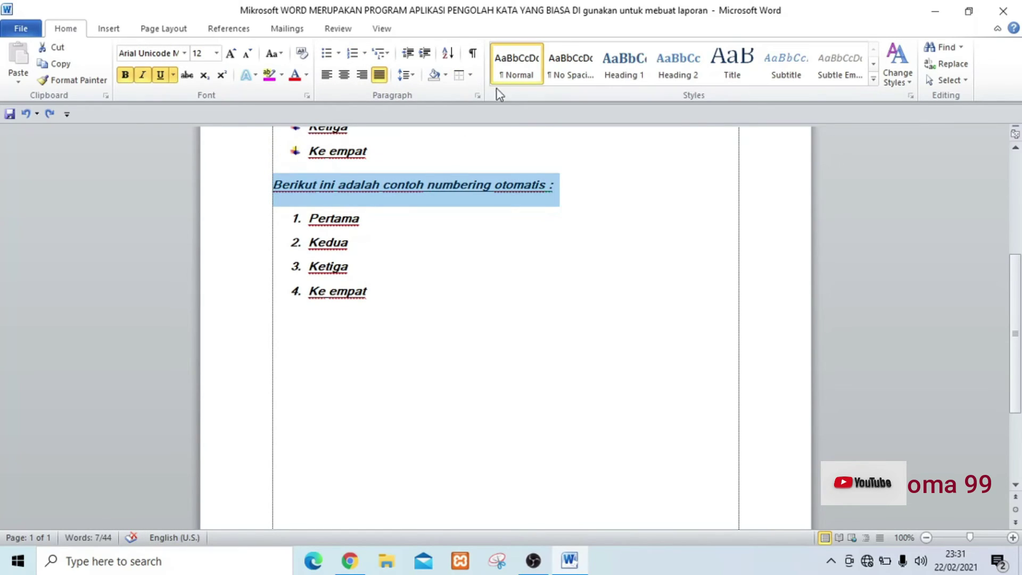
In the Borders and Shading settings, choose the thick-and-thin double line style listed after the triple line for the line above the numbered list
left_click(471, 78)
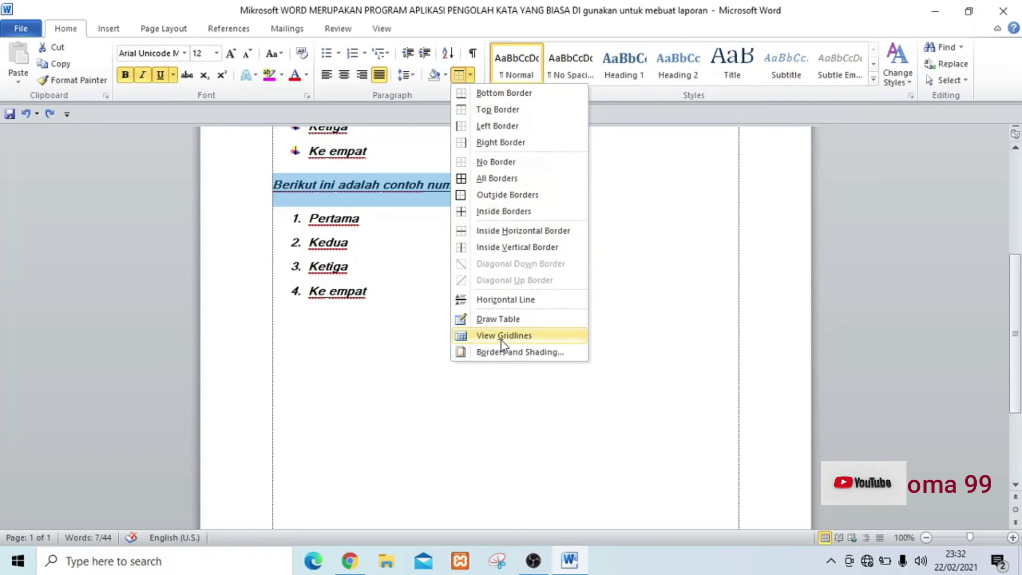
left_click(496, 354)
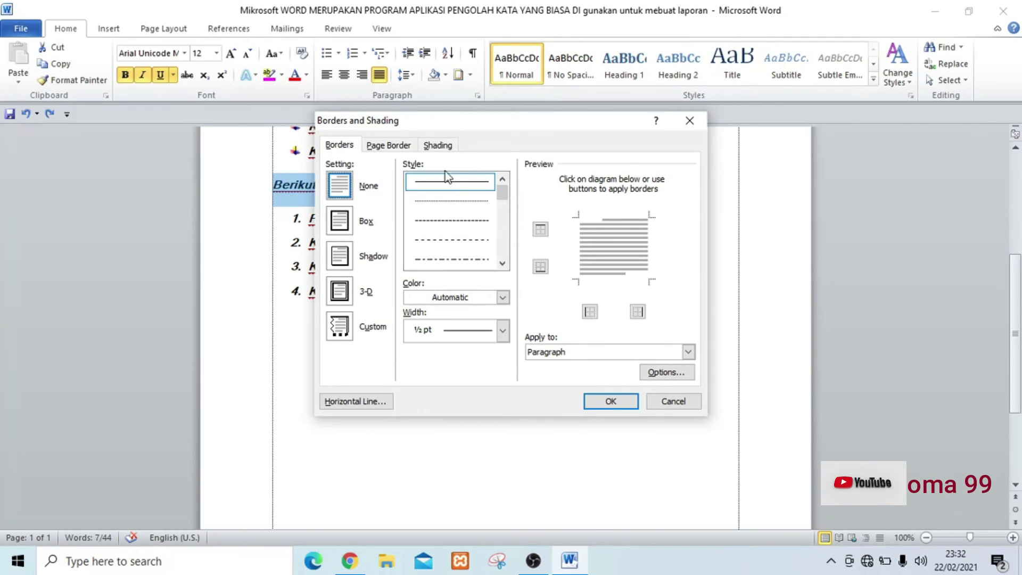
left_click_drag(505, 190, 503, 211)
left_click(437, 240)
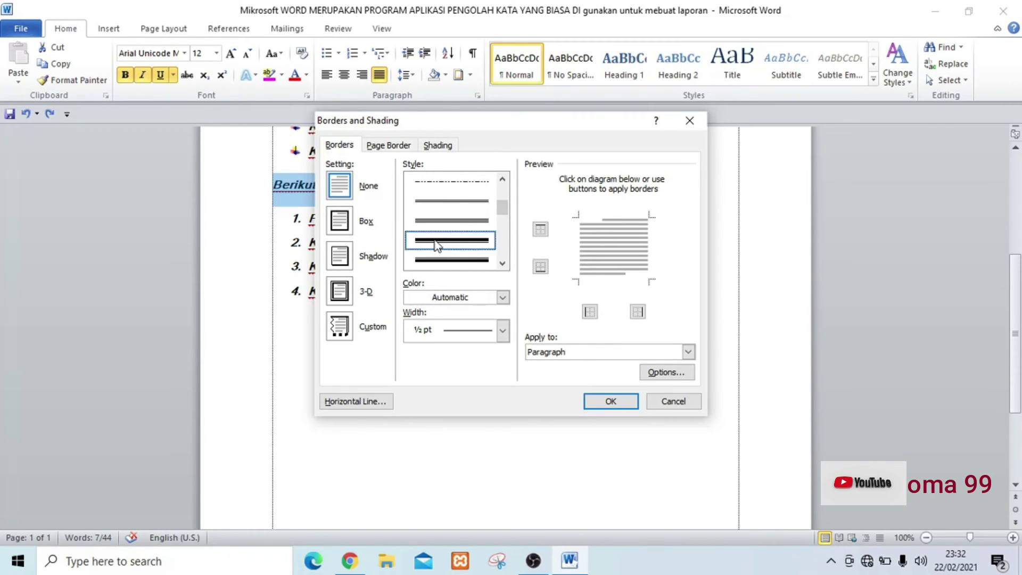
Look through the other paragraph border line styles while keeping the thick-and-thin double line selected
left_click(502, 264)
left_click(503, 264)
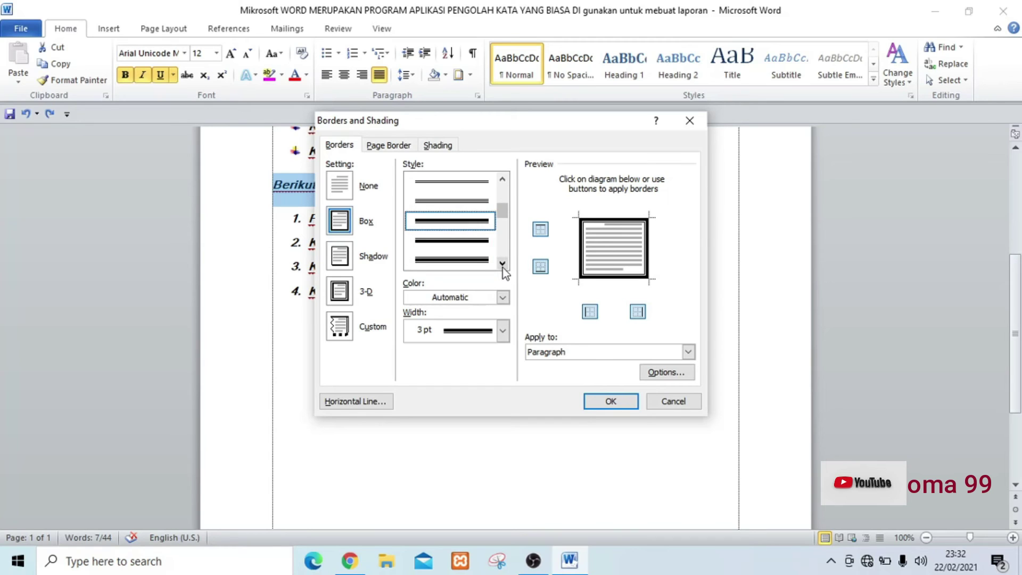
left_click(503, 178)
left_click(502, 178)
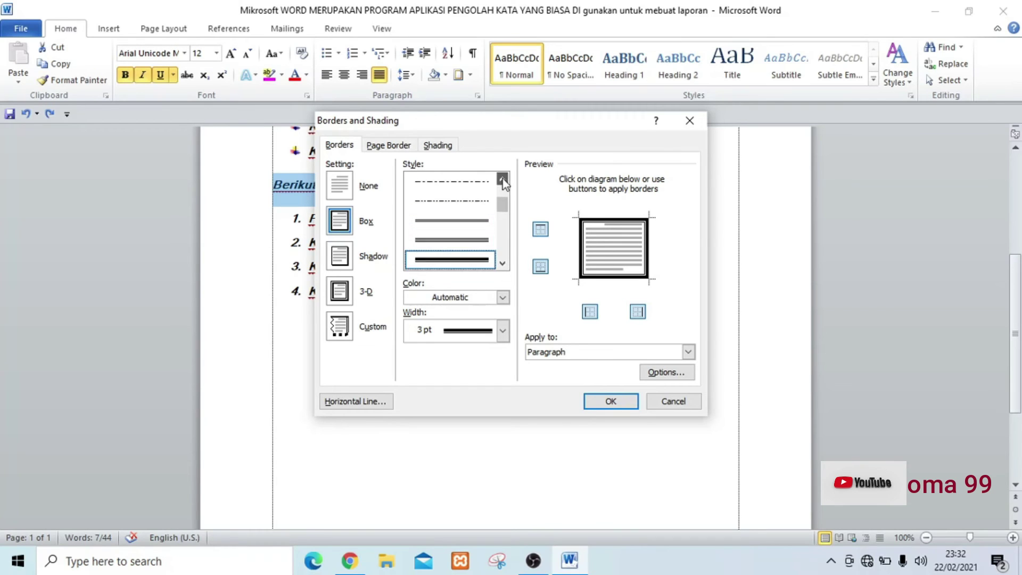
left_click(502, 178)
left_click(502, 177)
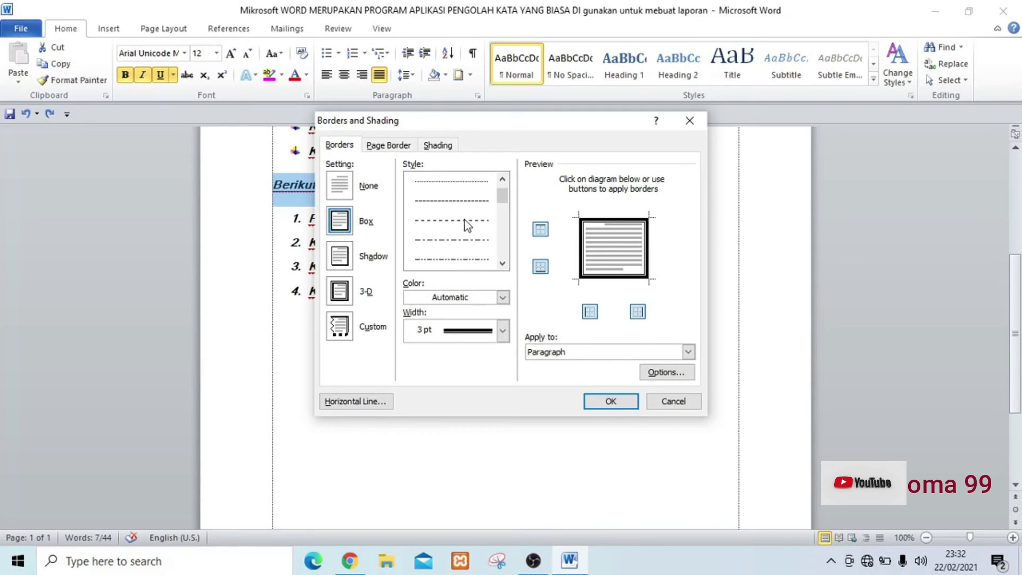
left_click(502, 264)
left_click(503, 264)
left_click(503, 264)
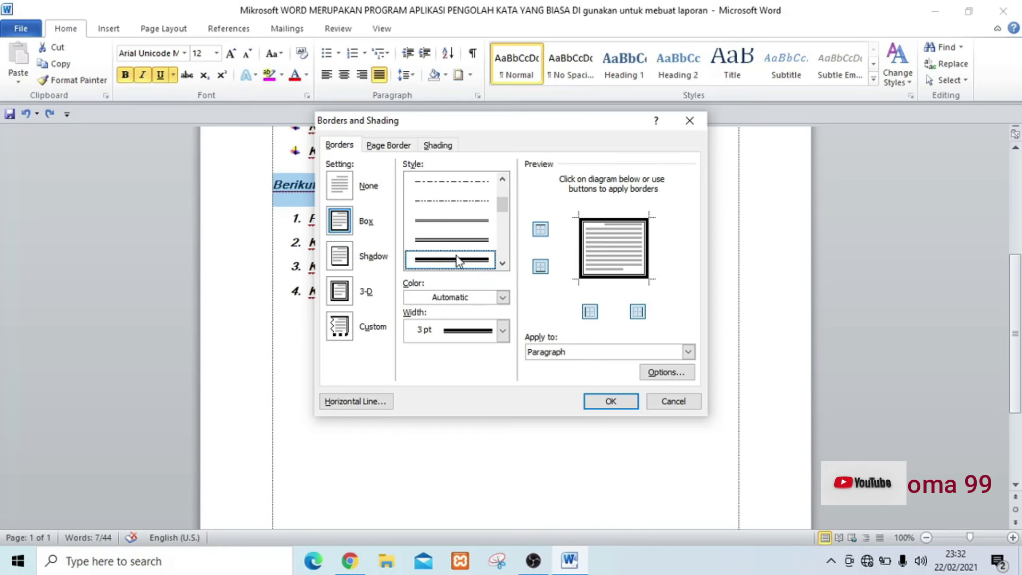
Set the paragraph border's width to 1 ½ pt and look over the page border and shading settings
left_click(502, 329)
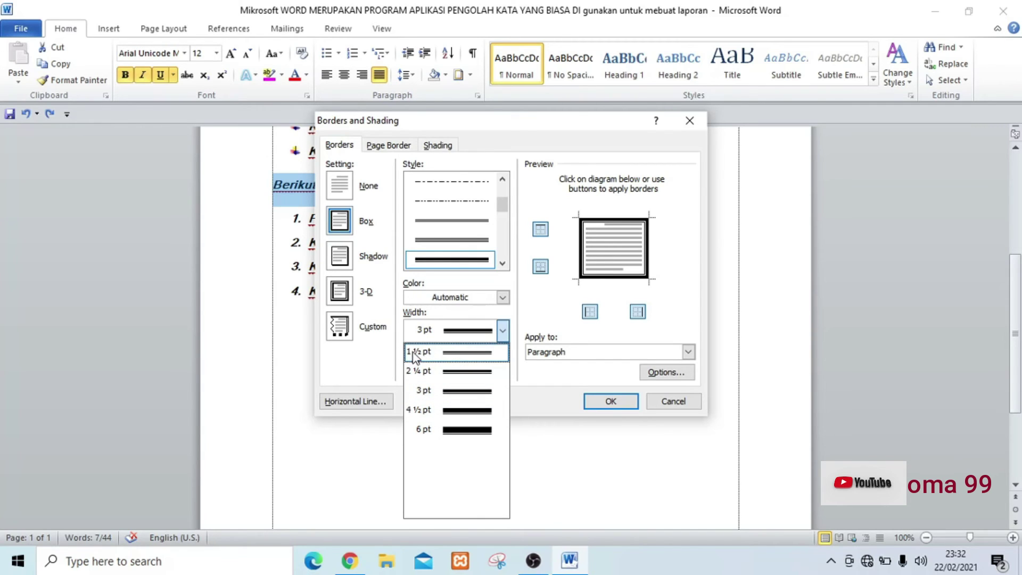
left_click(456, 353)
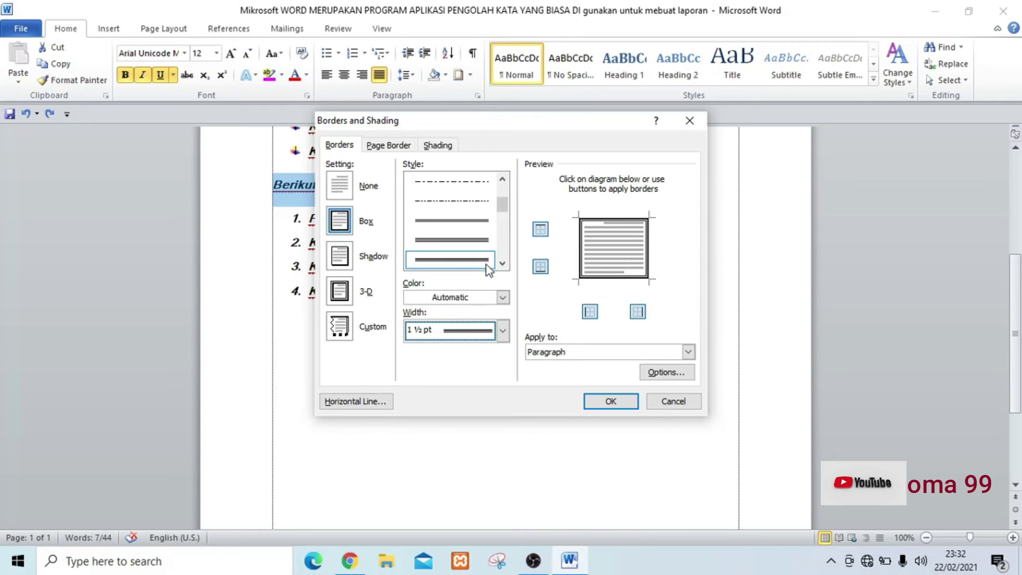
left_click(377, 146)
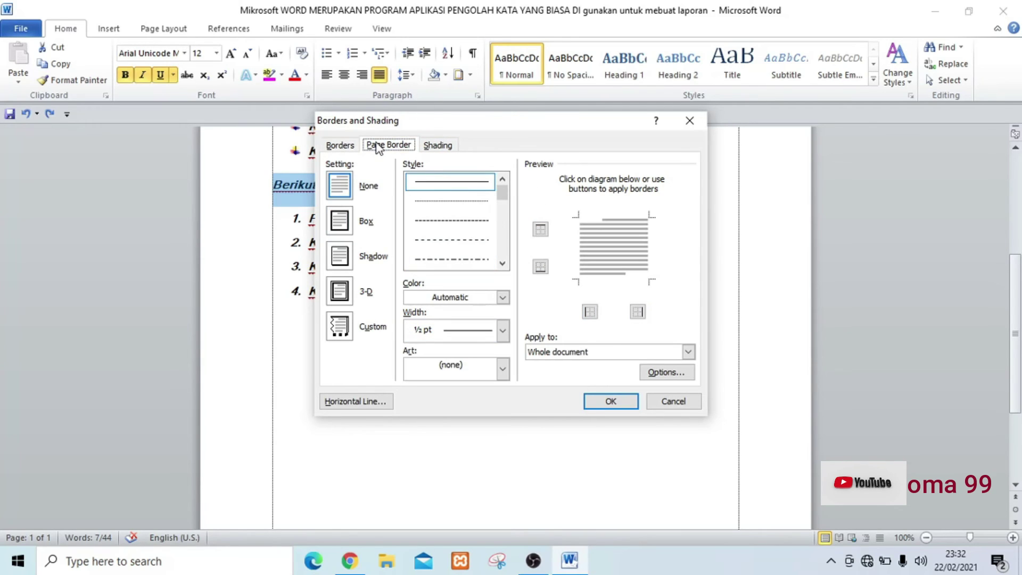
left_click(427, 149)
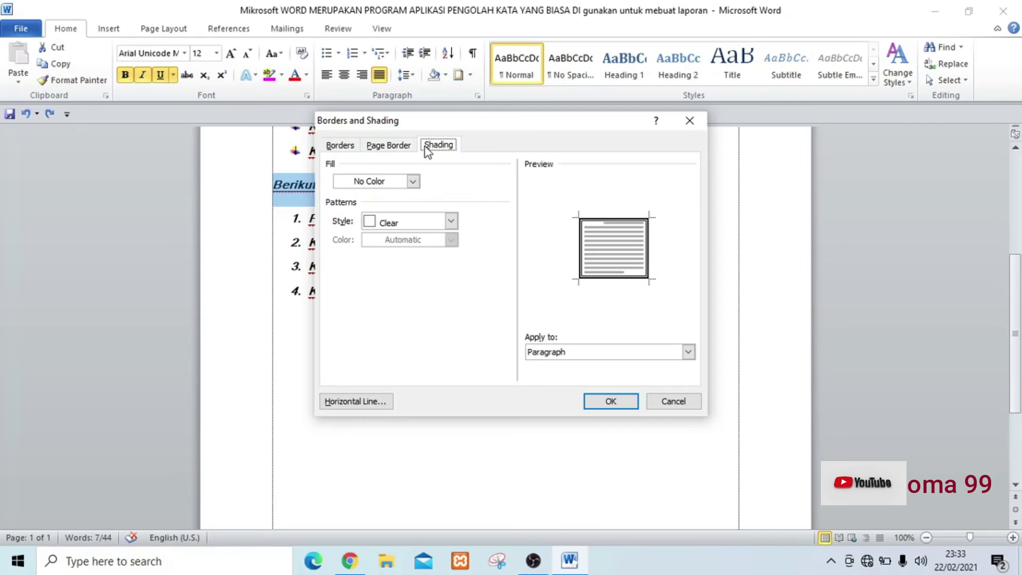
left_click(381, 148)
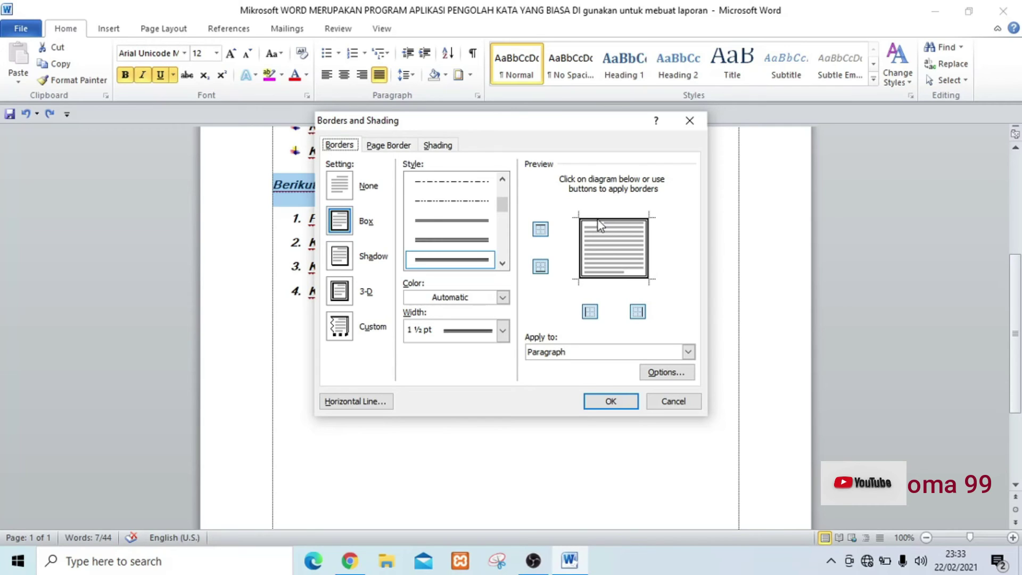
Remove the left, top and right borders and apply only the bottom border to the paragraph
left_click(583, 250)
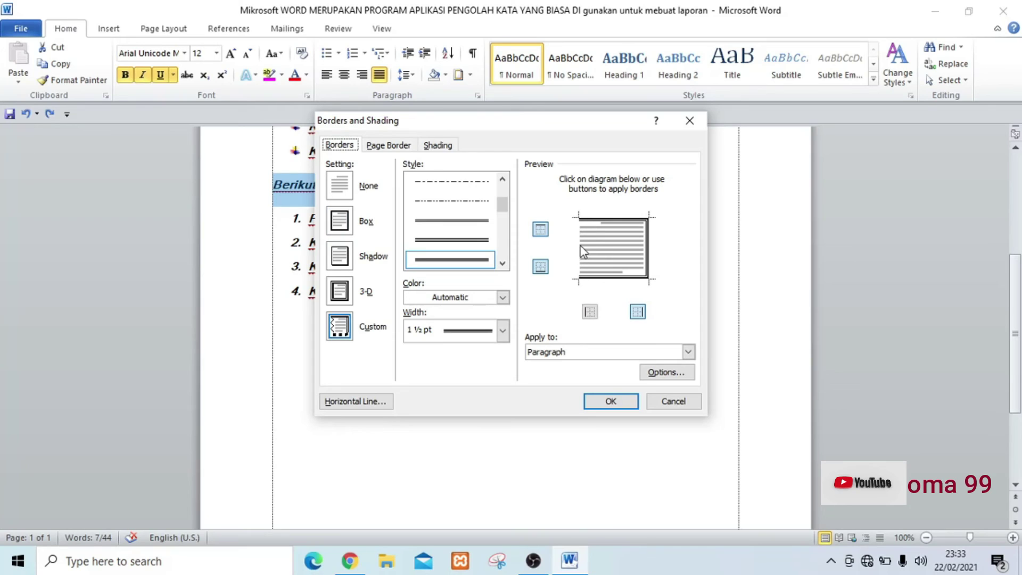
left_click(605, 220)
left_click(648, 240)
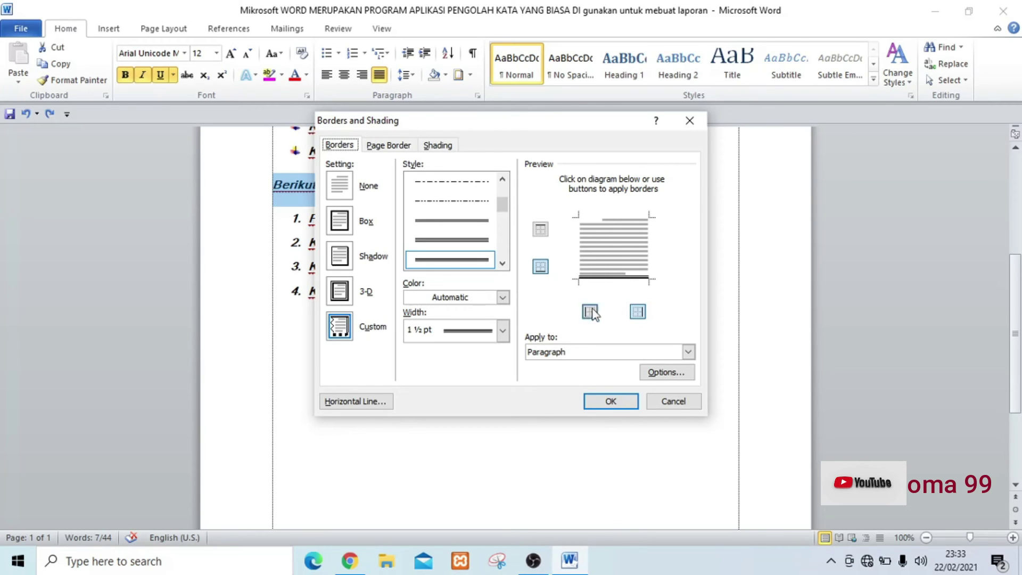
left_click(607, 402)
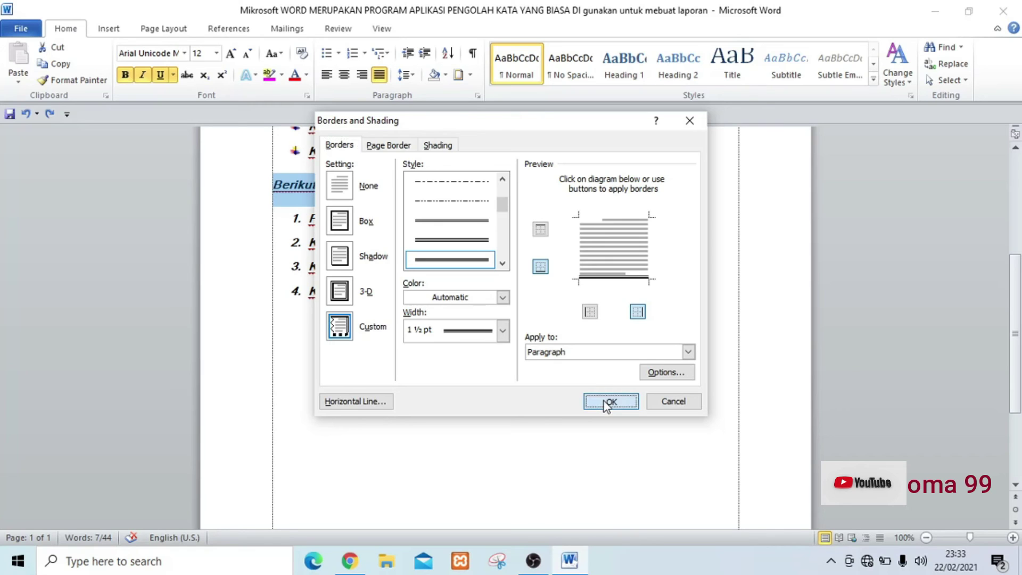
left_click(602, 400)
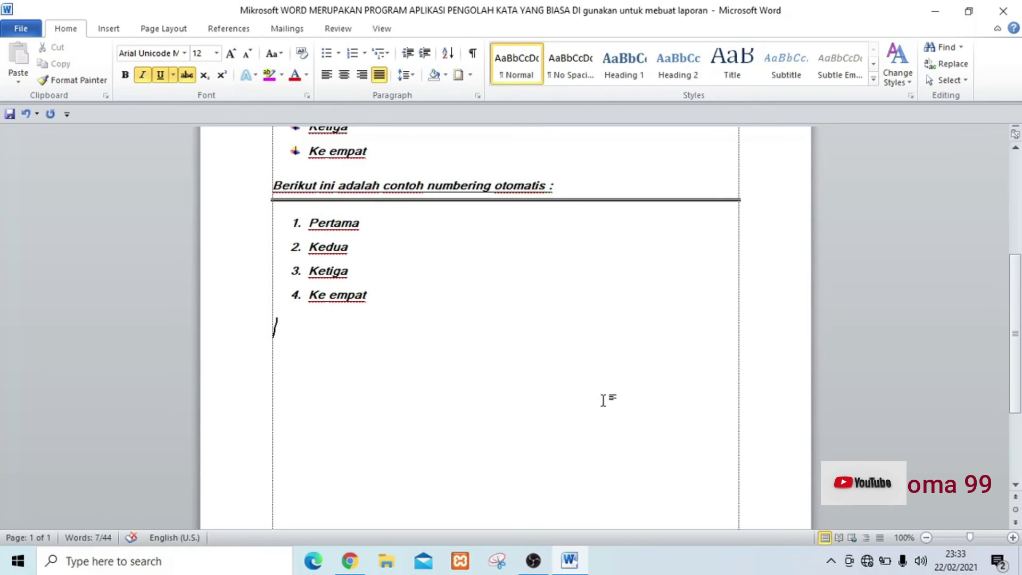
Remove the underline from the line "Berikut ini adalah contoh numbering otomatis :"
left_click(244, 196)
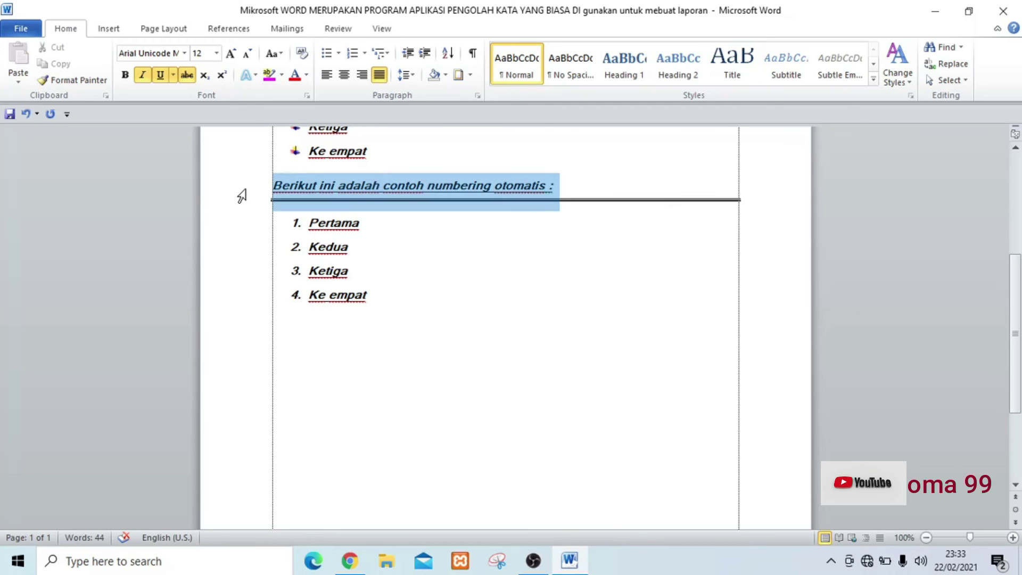
left_click(160, 75)
left_click(489, 307)
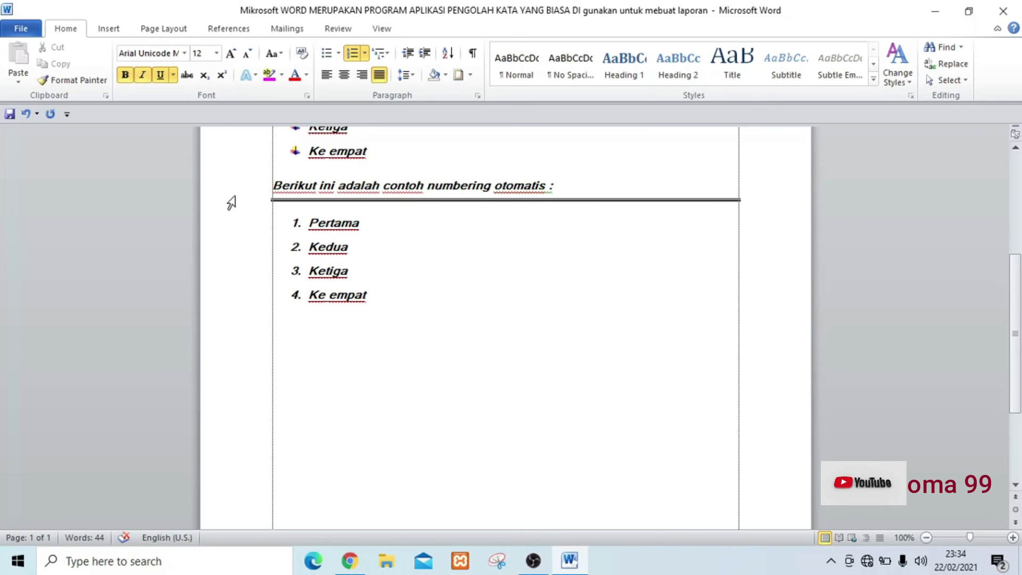
Add the line "Contoh Borde" as unnumbered text below the numbered list
key("Return")
key("Return")
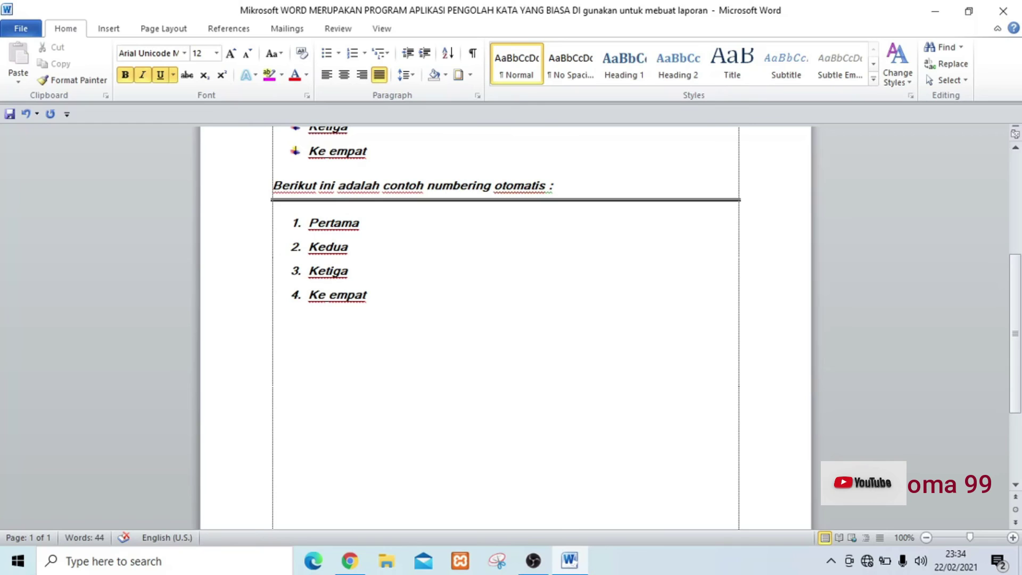
type("conto")
key("BackSpace")
key("BackSpace")
key("BackSpace")
key("BackSpace")
key("BackSpace")
type("contoh ")
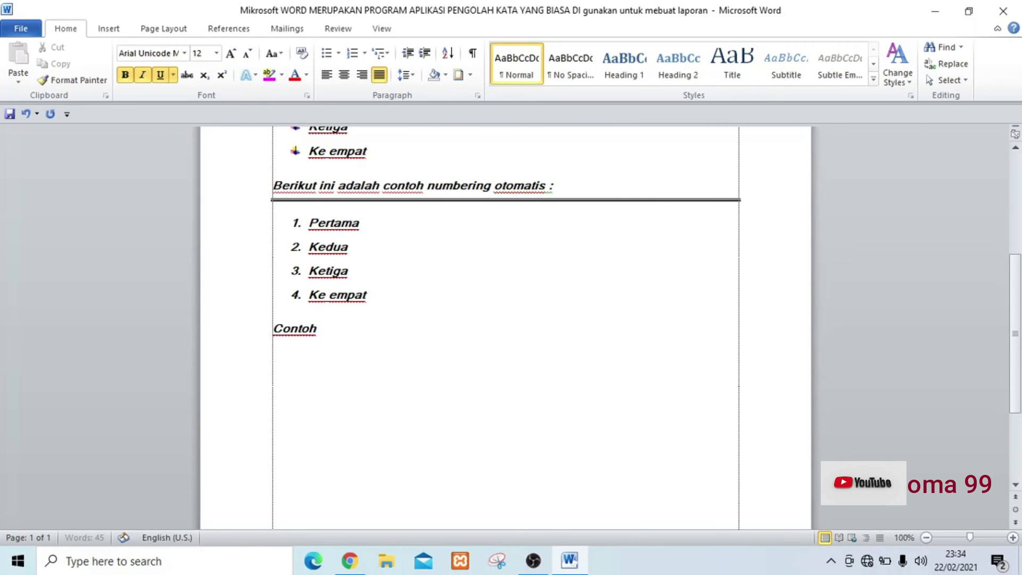
type("Borde")
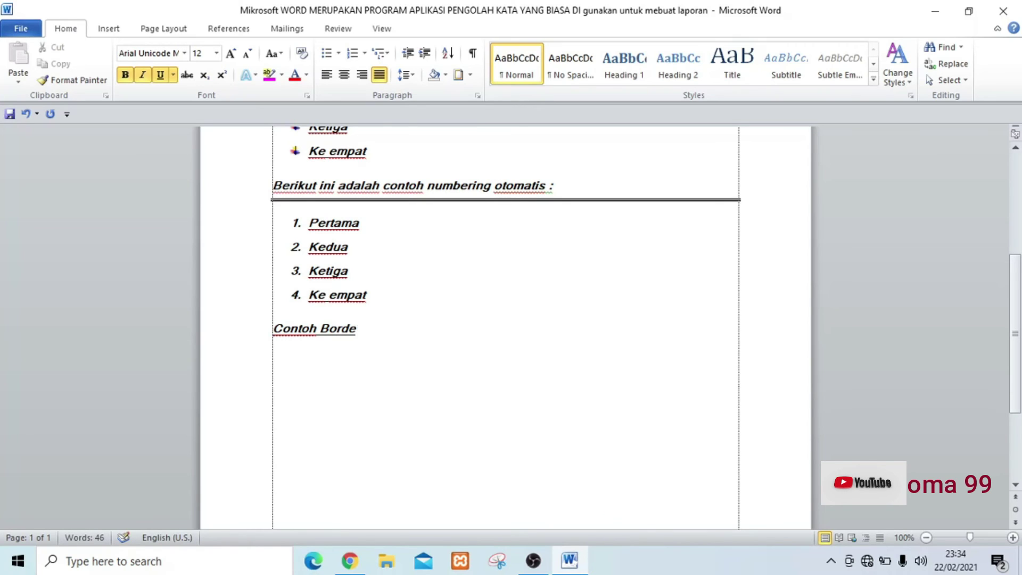
Add a second line reading "Lanjutkan ke contoh border" below "Contoh Borde"
key("Return")
type("lan")
type("jutkan ke conto")
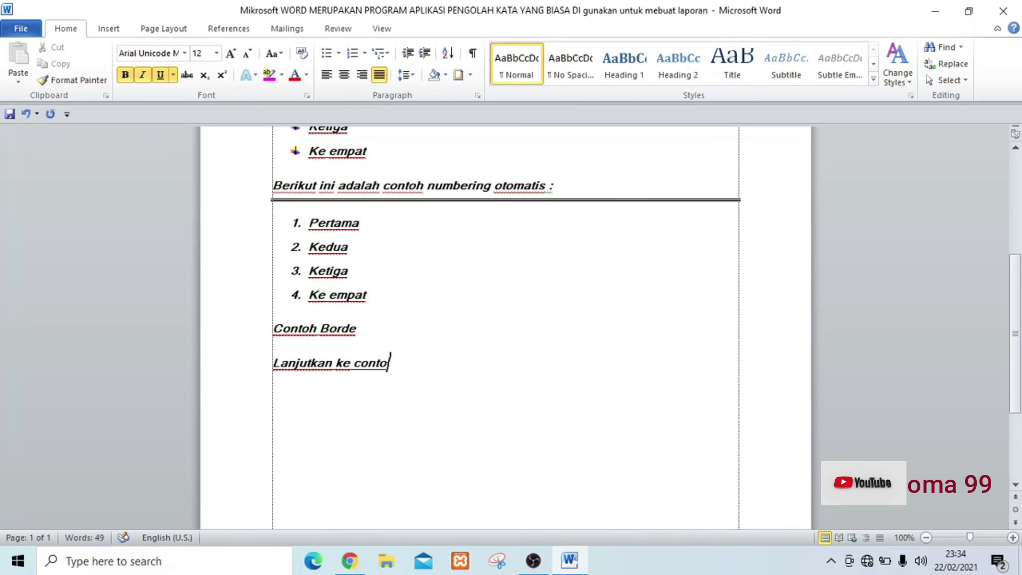
type("h broder")
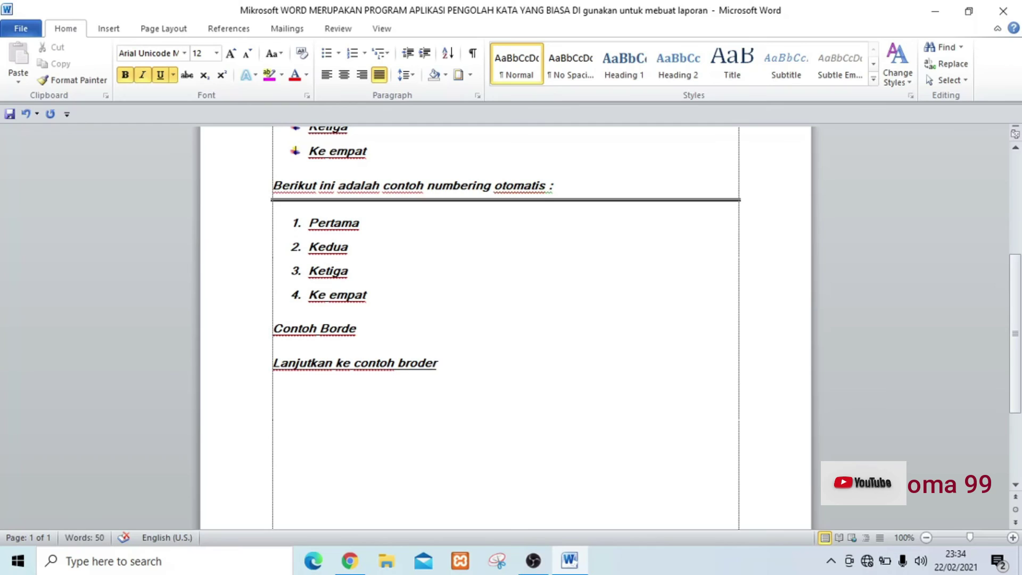
key("BackSpace")
key("BackSpace")
key("BackSpace")
key("BackSpace")
key("BackSpace")
type("order")
Add a third line reading "Kemudian ke border lagi untuk memperjelas"
key("Return")
type("kemudian ke bordee la")
key("BackSpace")
key("BackSpace")
key("BackSpace")
key("BackSpace")
type("r ")
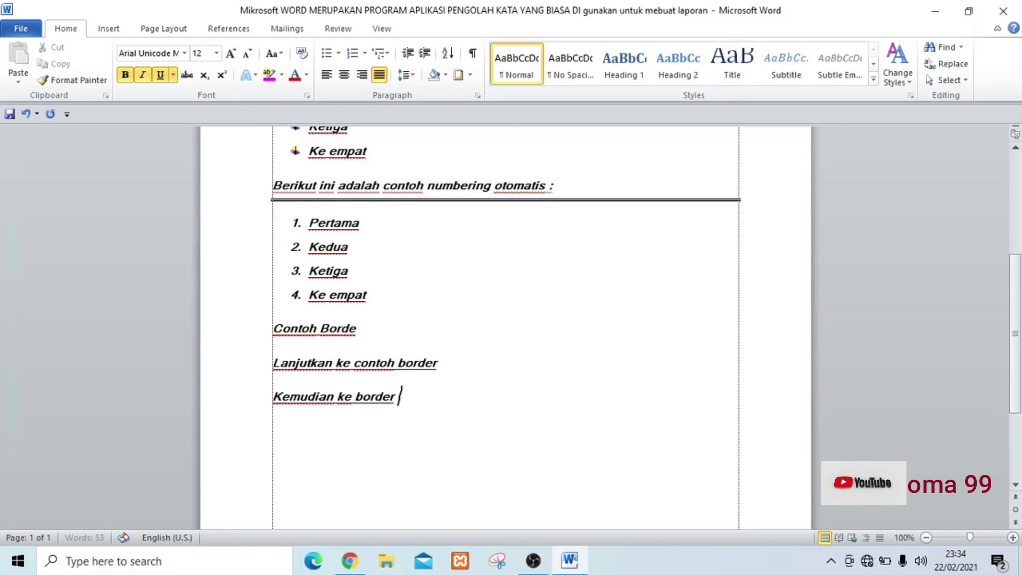
type("lagi untuk memperjelas")
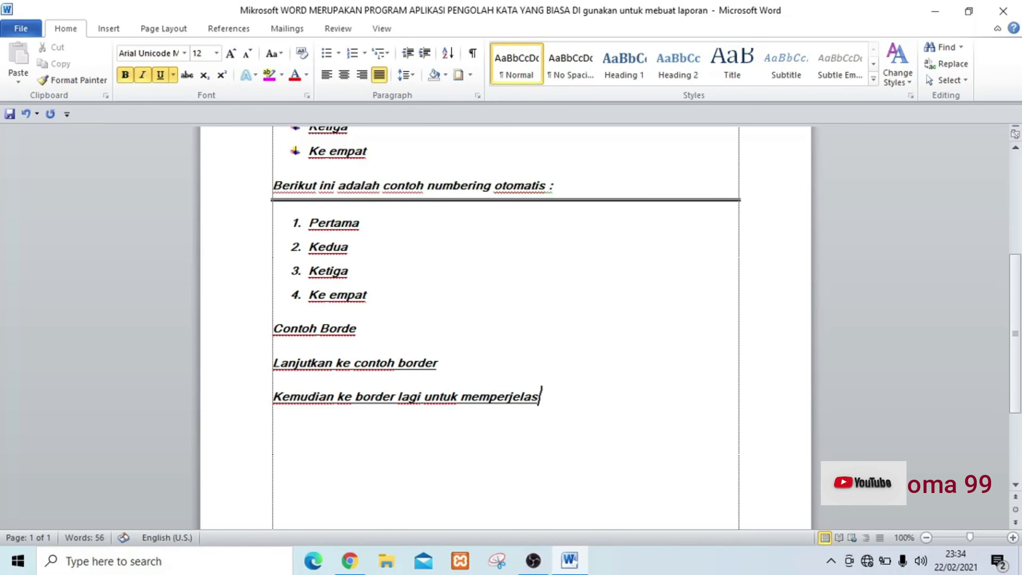
Center the three lines of border example text below the numbered list
left_click(244, 343)
left_click_drag(245, 343, 248, 393)
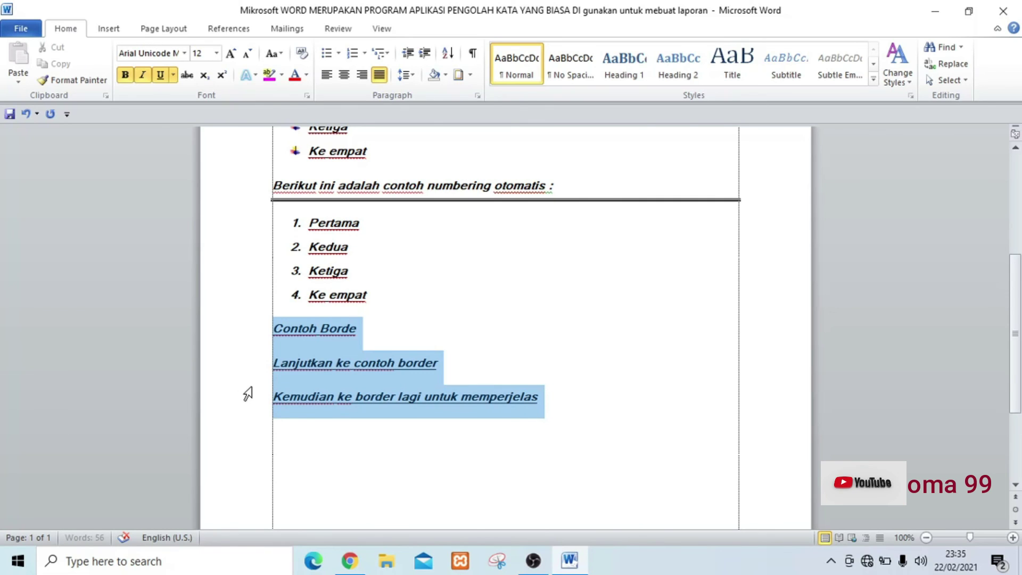
left_click_drag(248, 394, 243, 422)
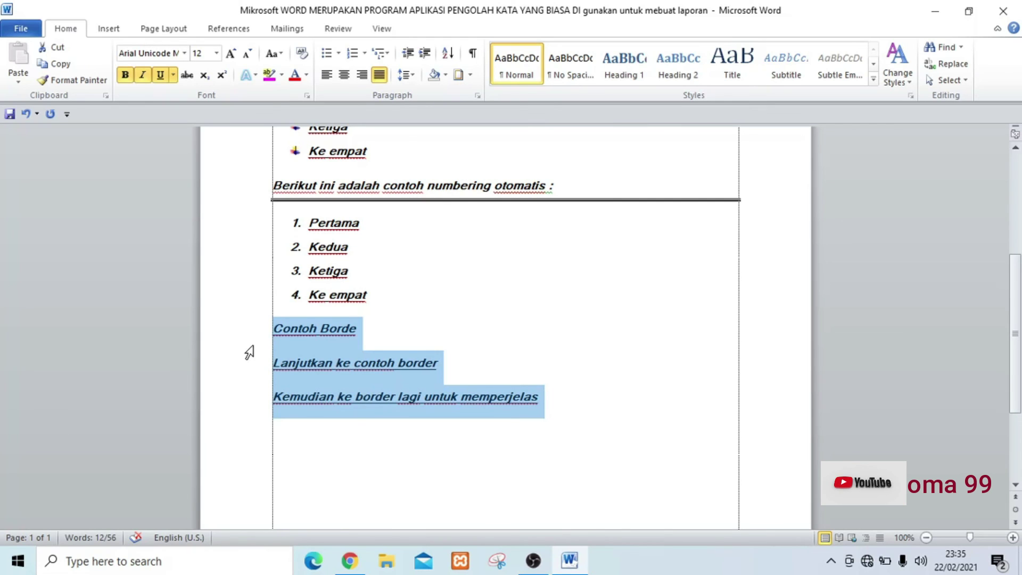
left_click(343, 79)
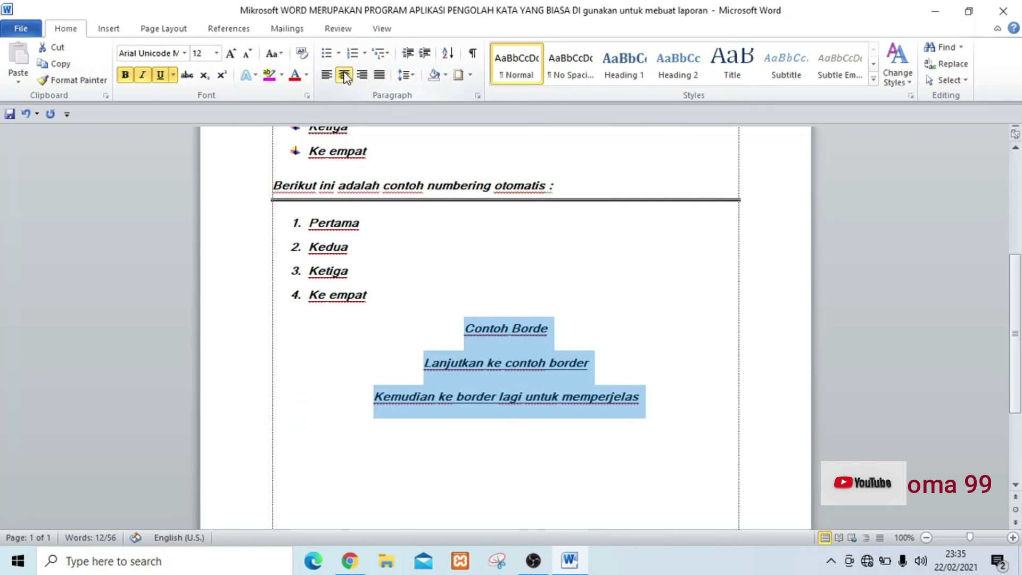
For the last centered line, choose the second thick-and-thin double line after the triple line as border style, with a width of 2 ¼ pt
left_click(643, 397)
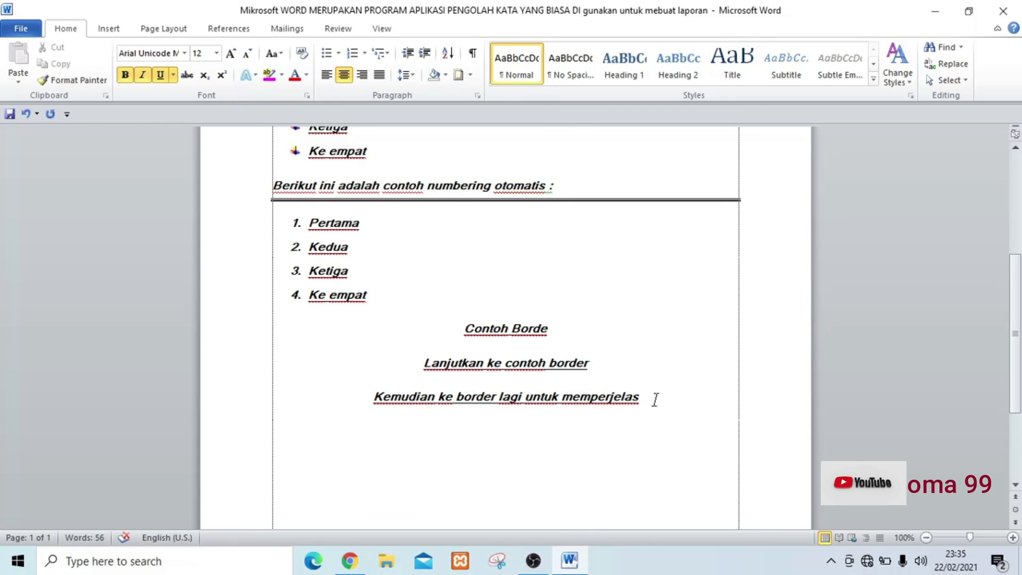
left_click(471, 76)
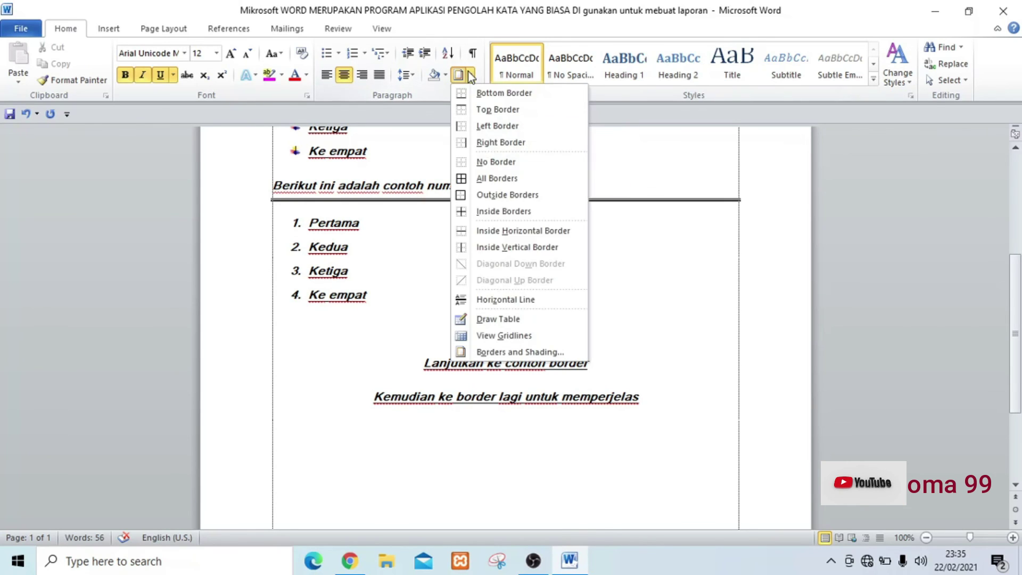
left_click(506, 353)
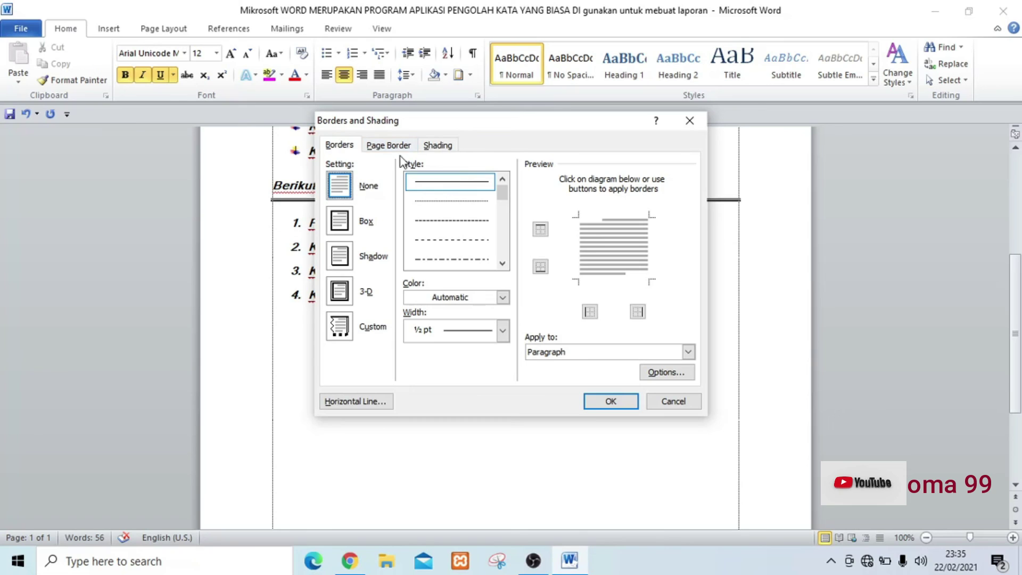
left_click(503, 261)
left_click(503, 262)
left_click(503, 262)
left_click(504, 261)
left_click(503, 263)
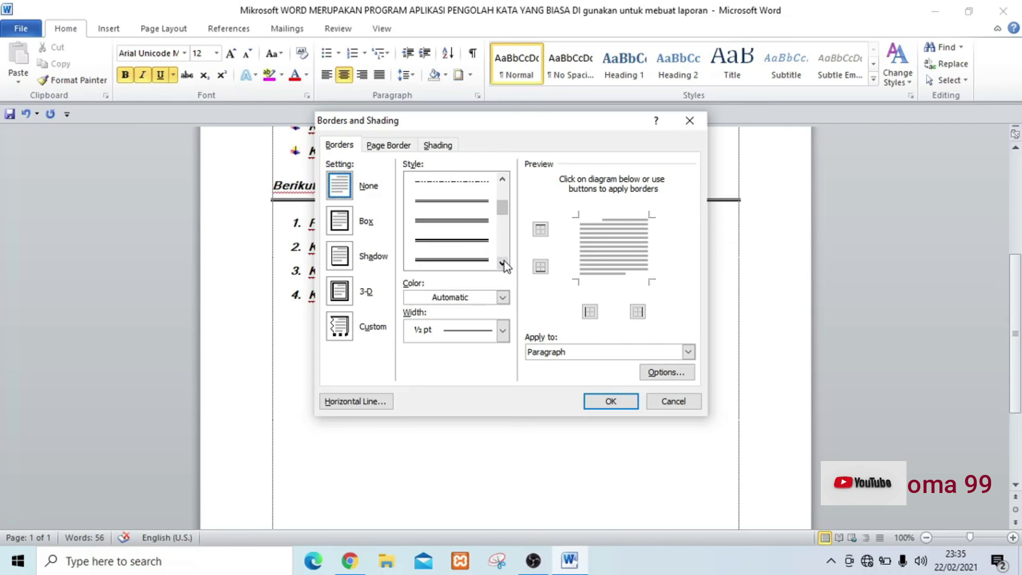
left_click(468, 259)
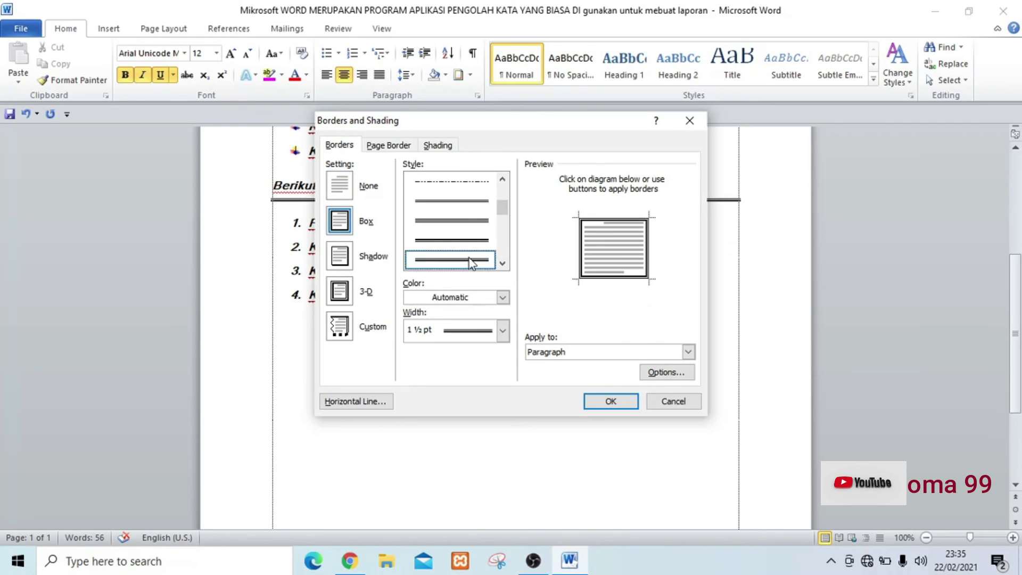
left_click(503, 331)
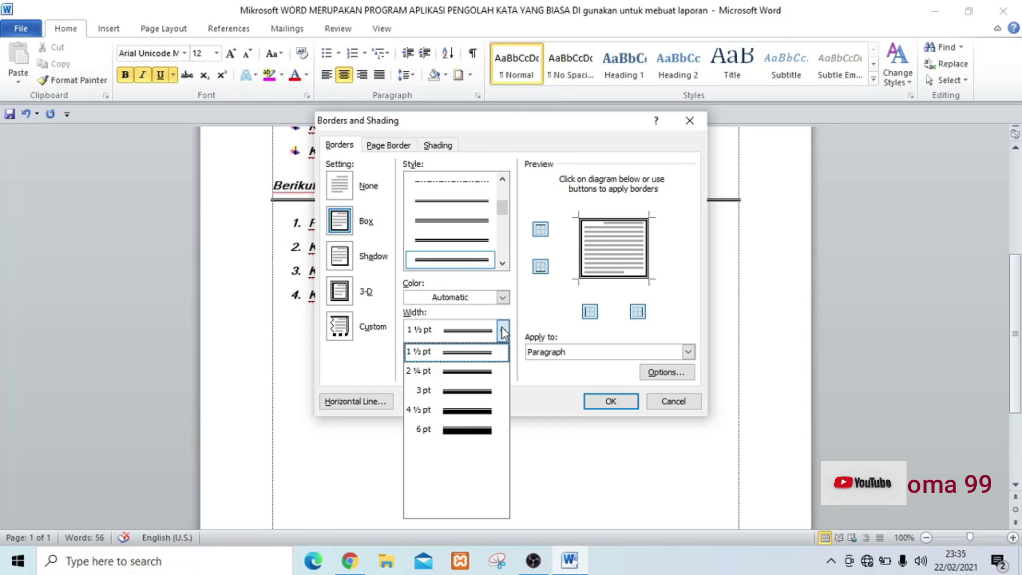
left_click(471, 371)
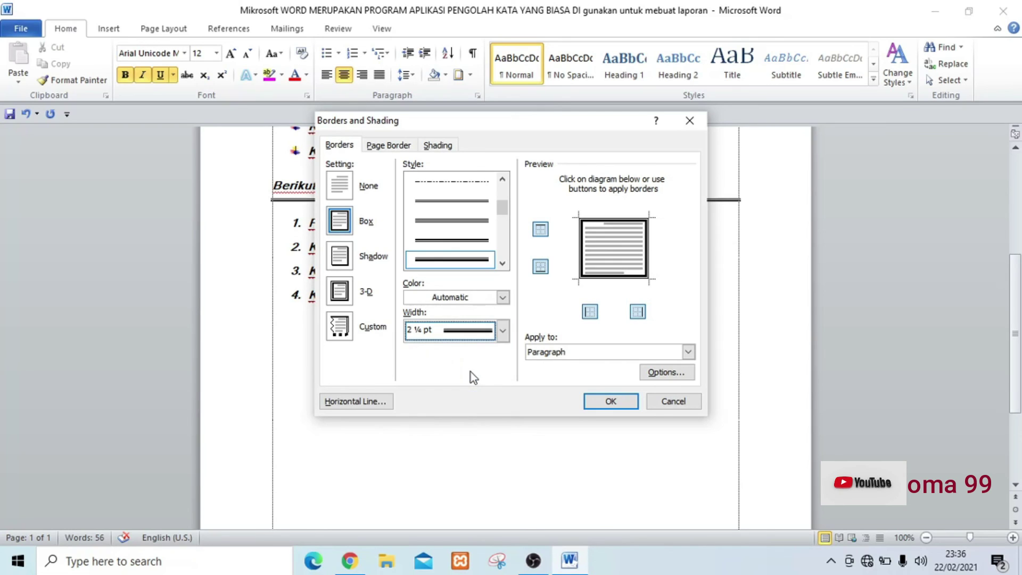